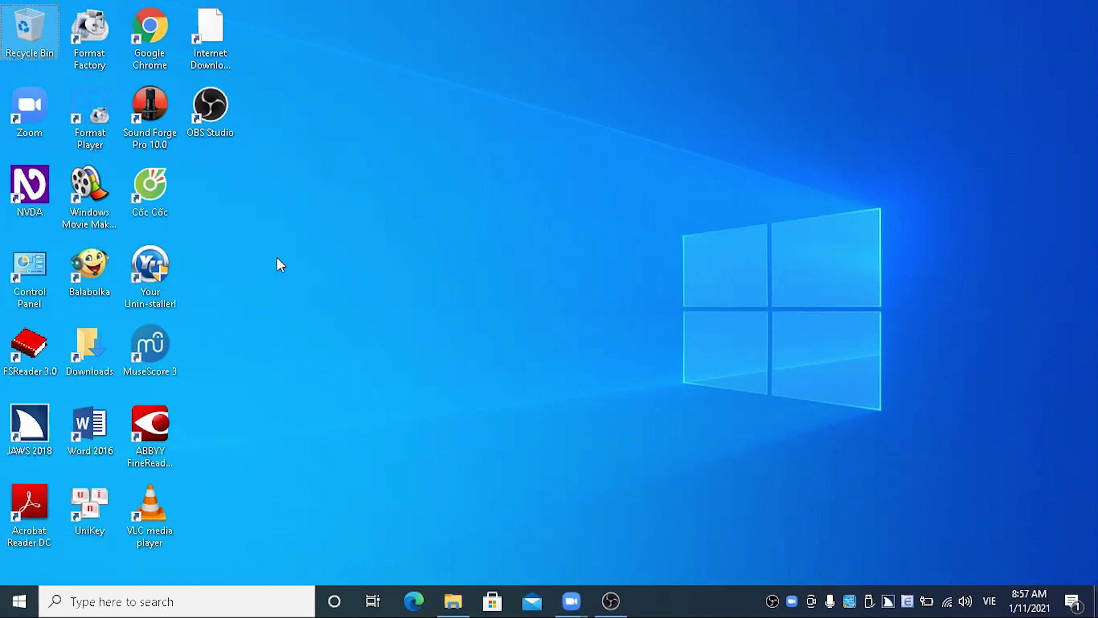
# Step: Examine the installer archives, key map files and Roaming folder in the reaper 6.19 folder
pyautogui.hotkey('alt', 'Tab')
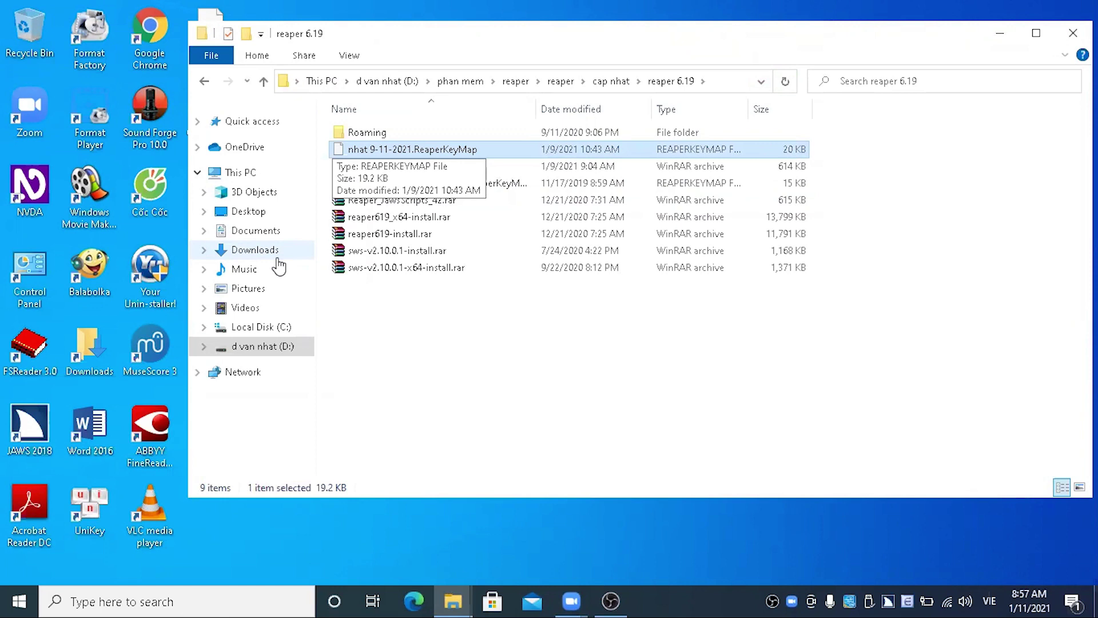
pyautogui.press('Down')
pyautogui.press('Down')
pyautogui.press('Down')
pyautogui.press('Down')
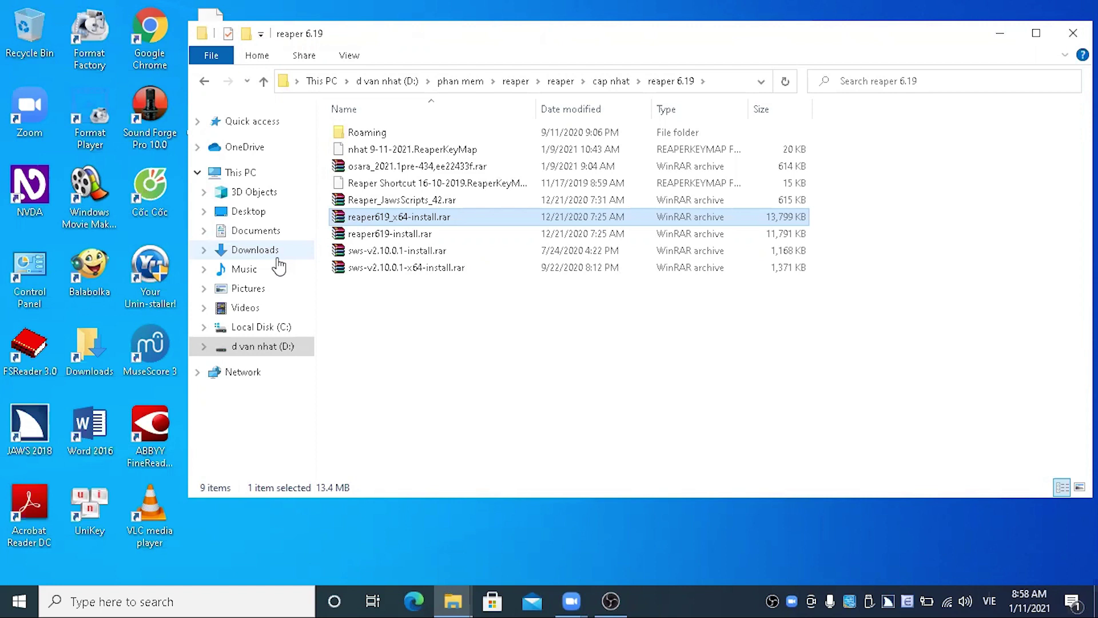
pyautogui.press('Down')
pyautogui.press('Down')
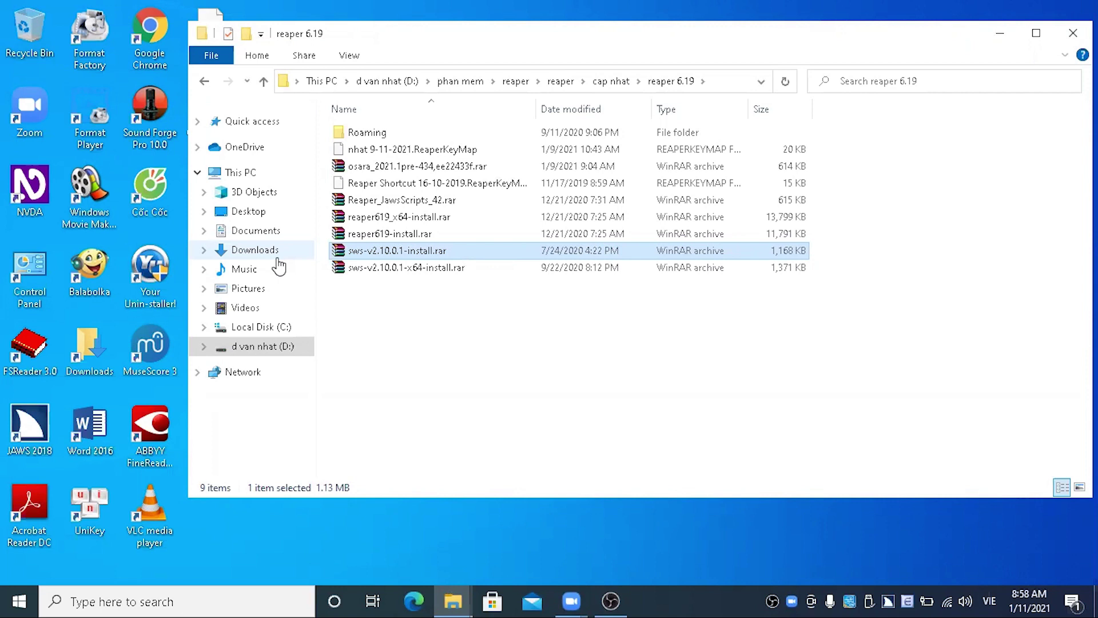
pyautogui.press('o')
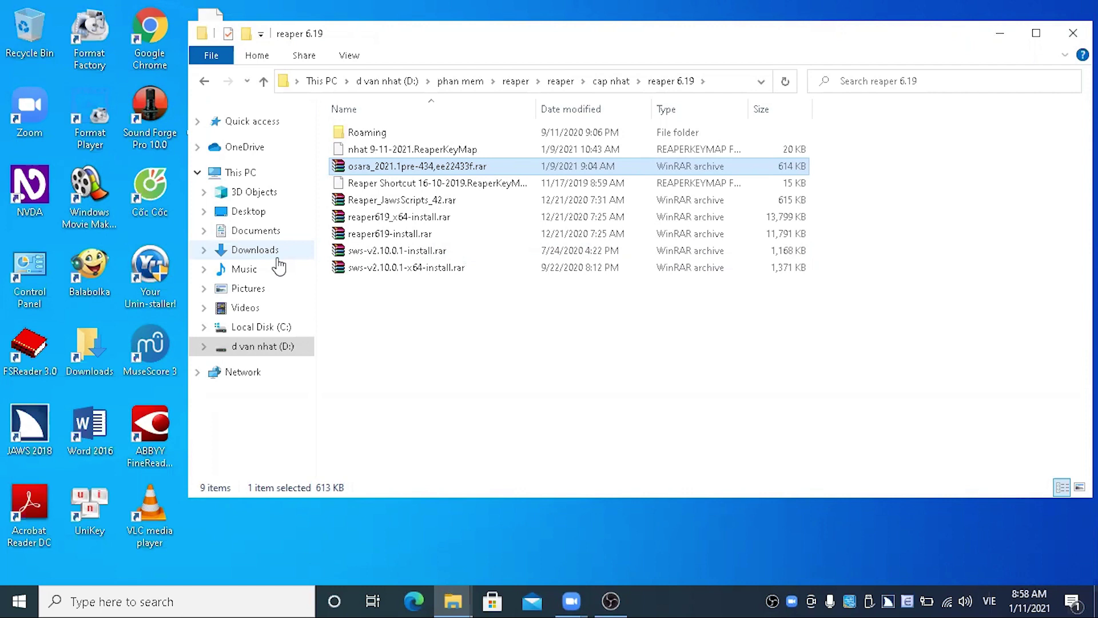
pyautogui.press('Down')
pyautogui.press('Down')
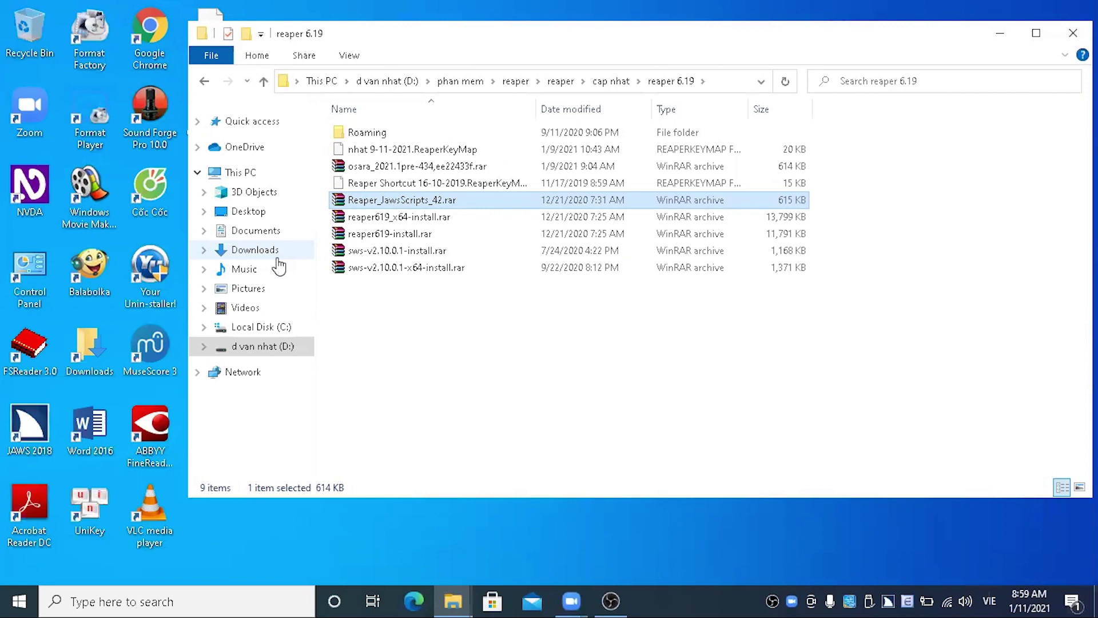
pyautogui.press('Home')
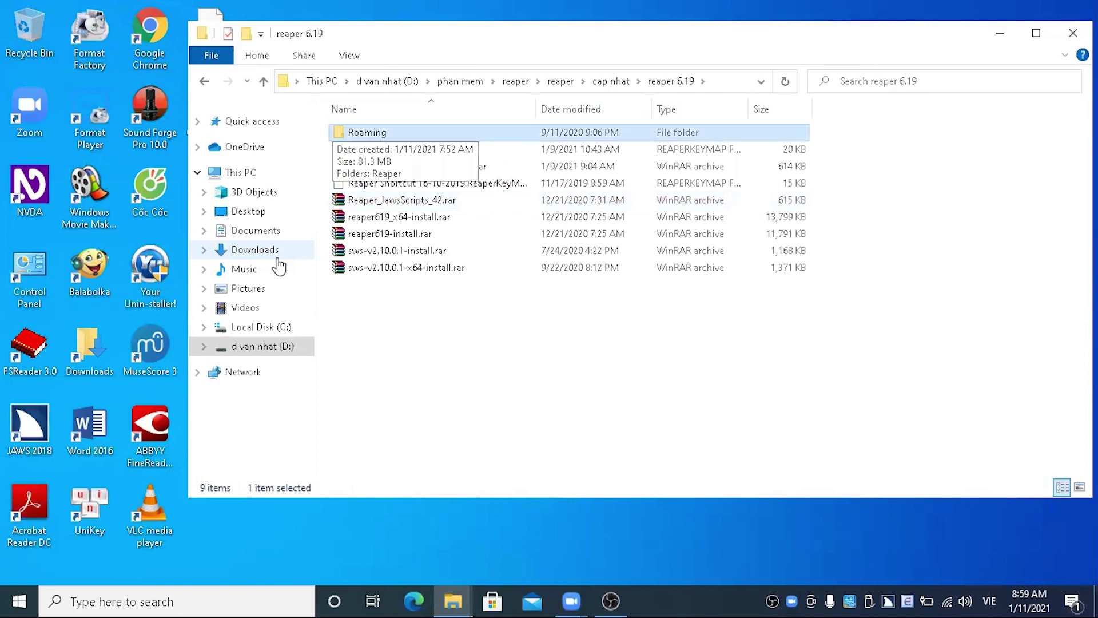
pyautogui.press('Down')
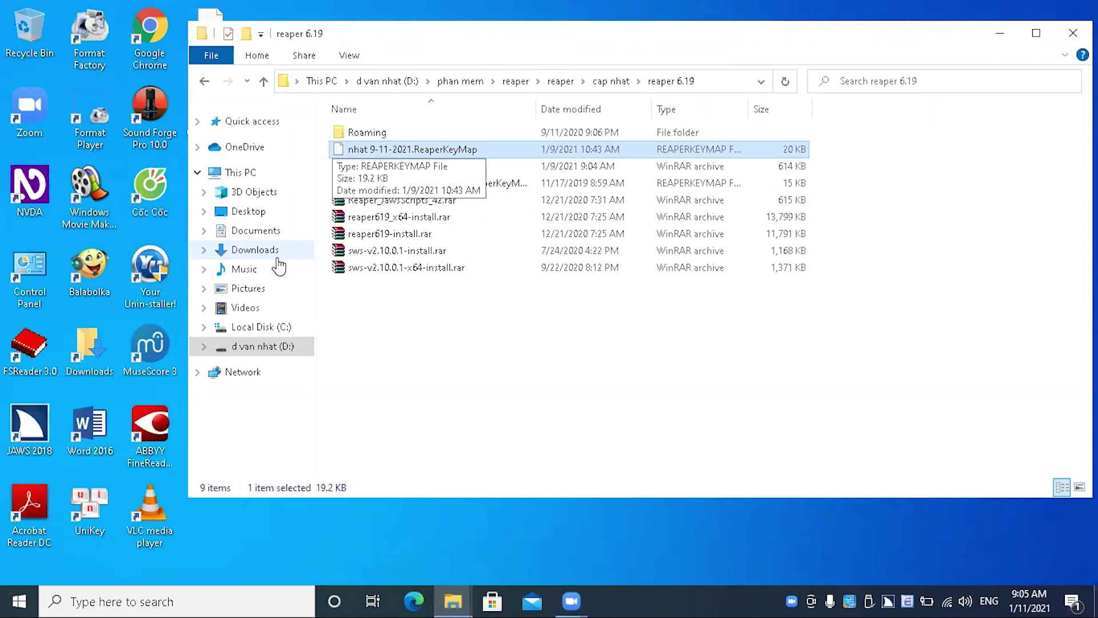
# Step: Switch to Google Chrome from the desktop and search the web for "reaper donwload"
pyautogui.press('super+d')
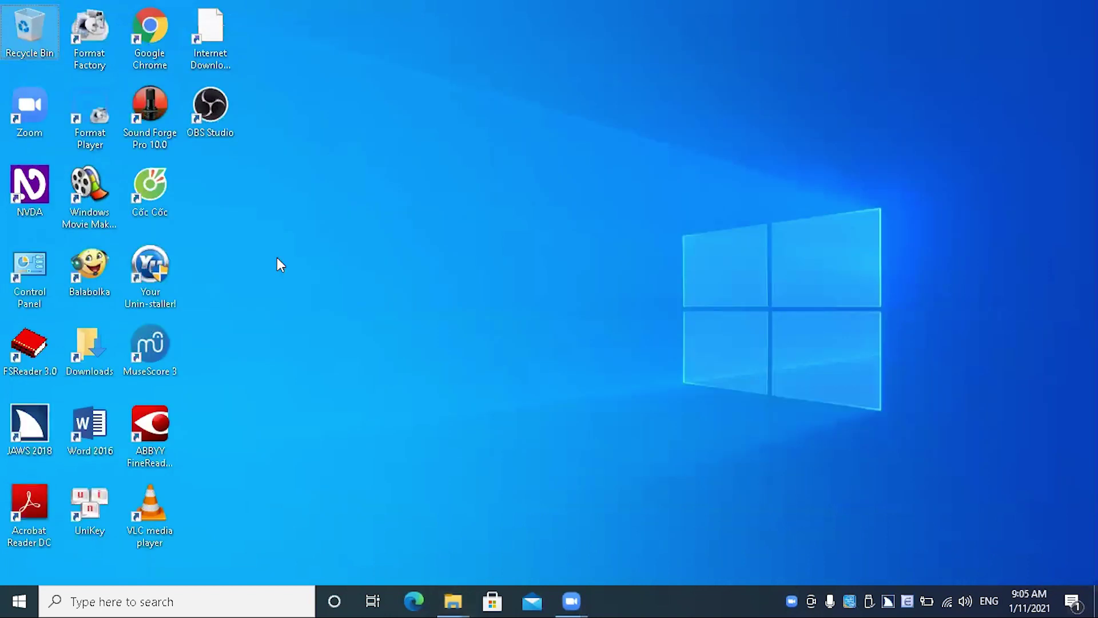
pyautogui.press('g')
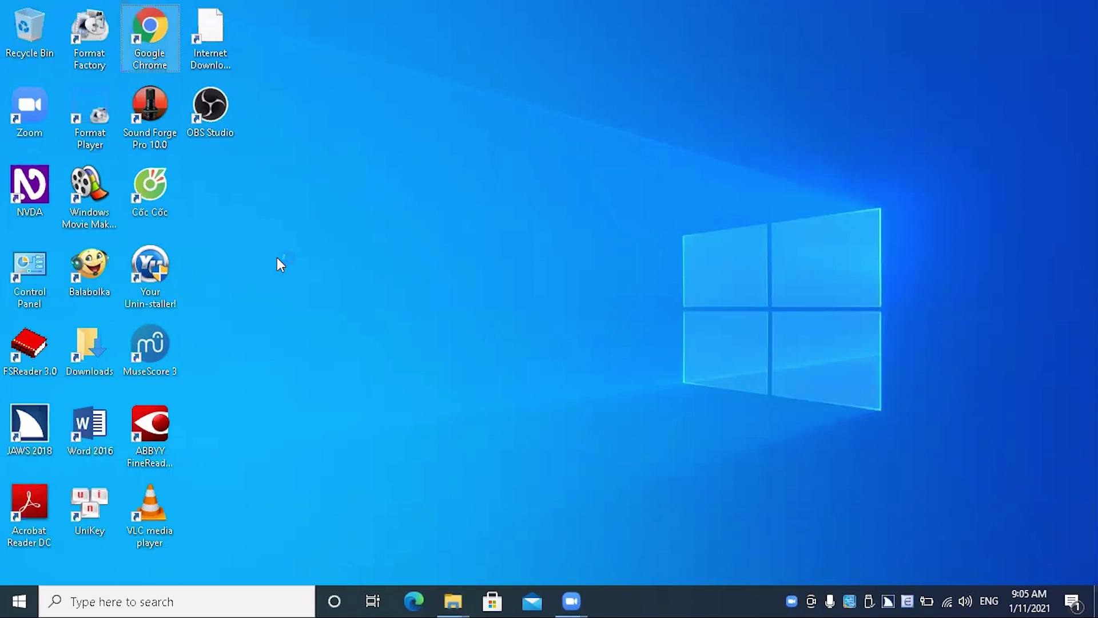
pyautogui.press('Return')
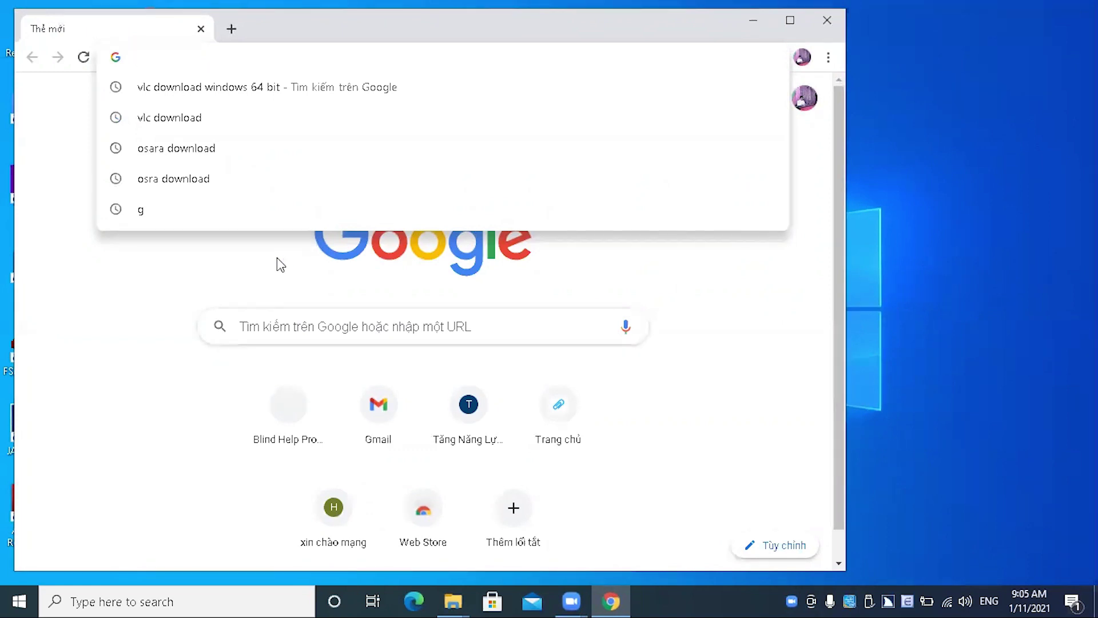
pyautogui.write('rea')
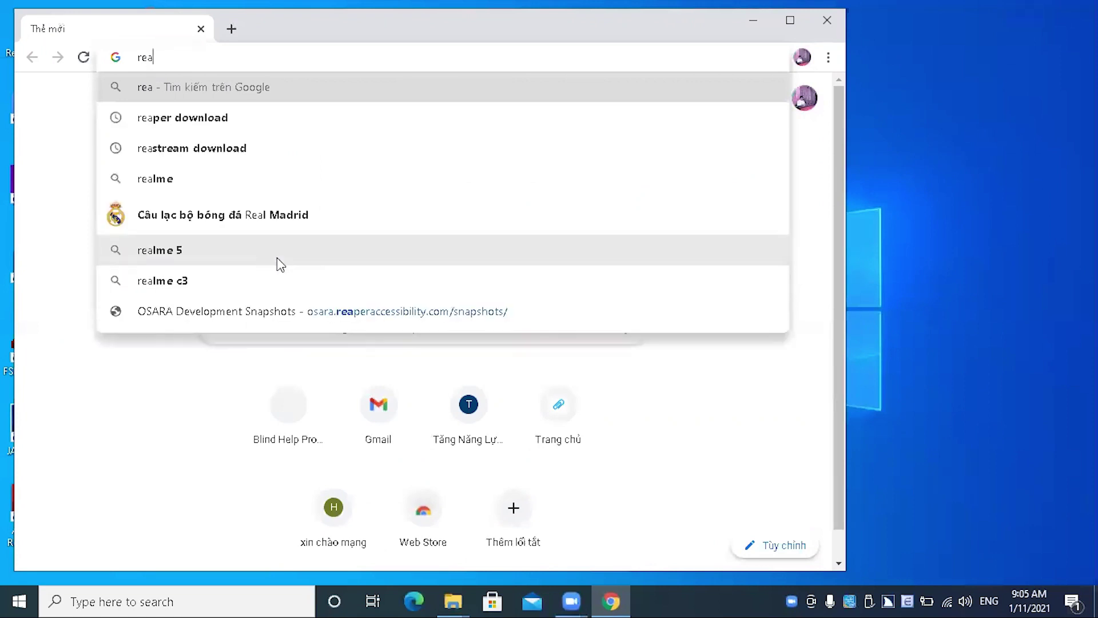
pyautogui.write('per donwload')
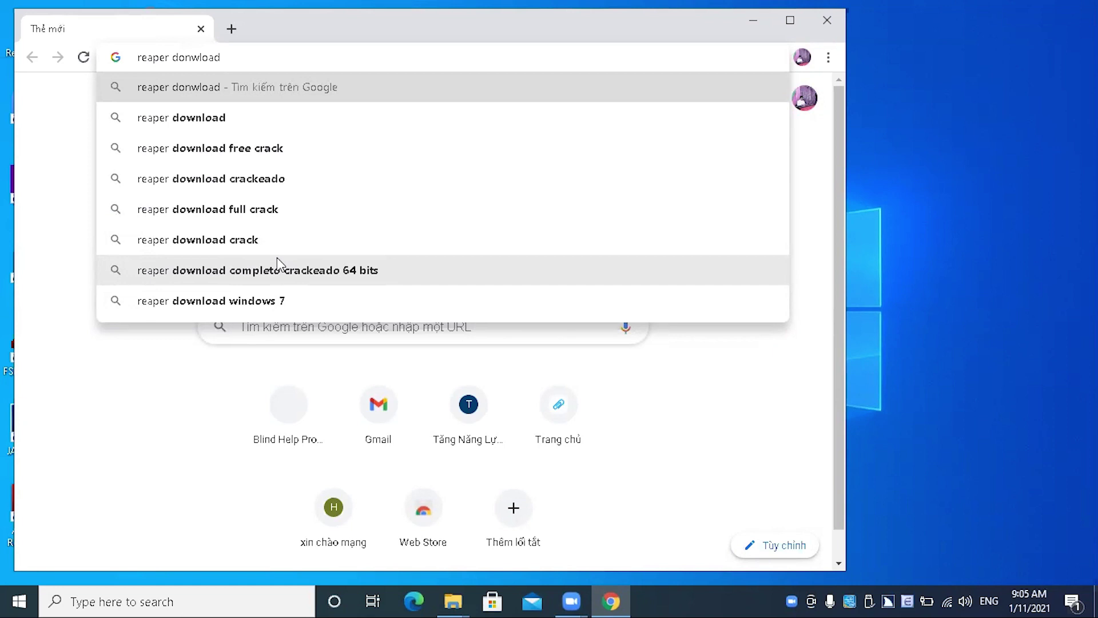
pyautogui.press('Return')
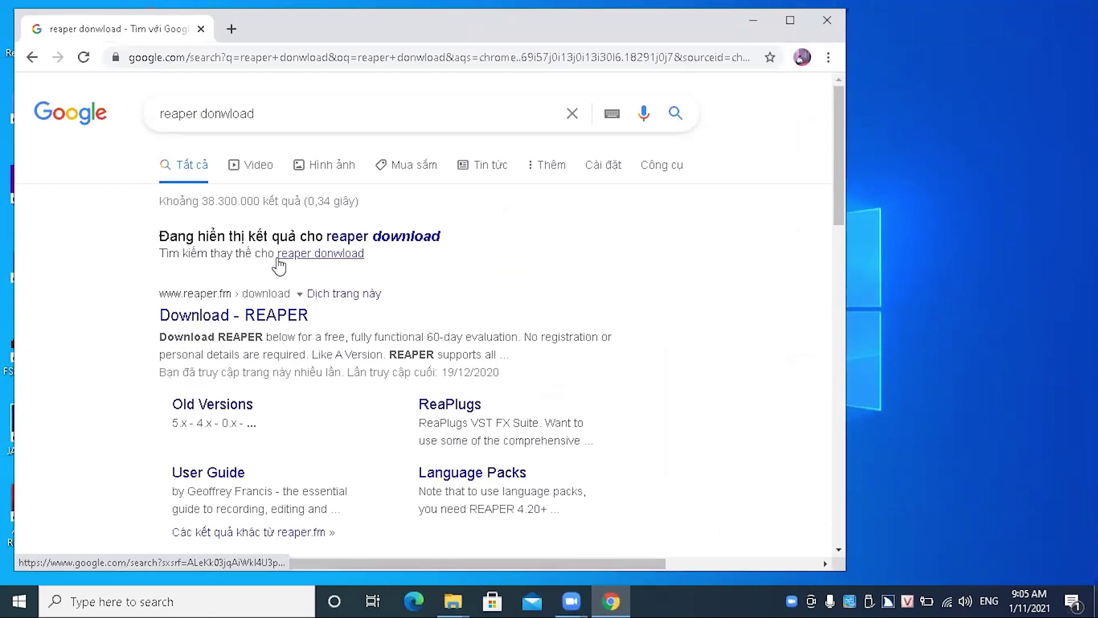
# Step: Open the Download - REAPER search result and download the Windows 64-bit installer of REAPER v6.19
pyautogui.click(278, 257)
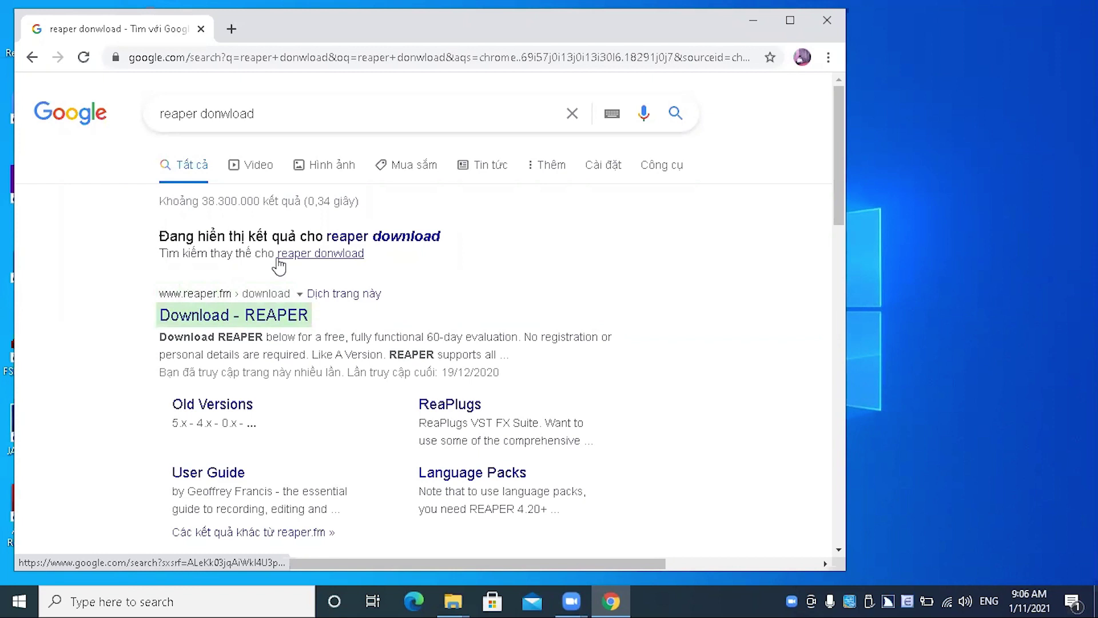
pyautogui.click(279, 265)
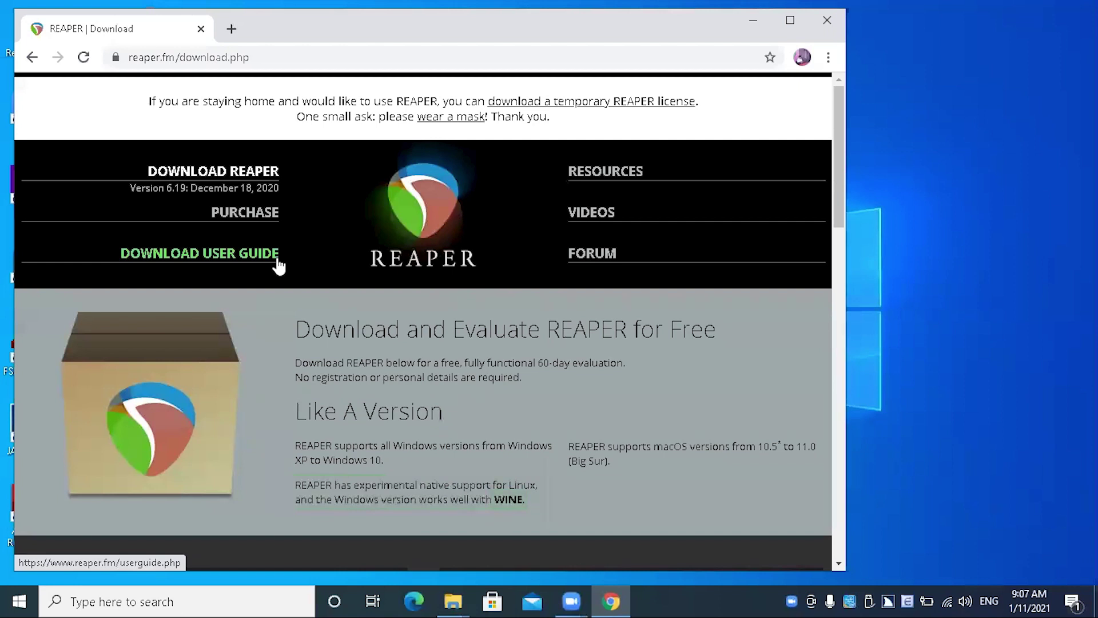
pyautogui.scroll(-6, 279, 264)
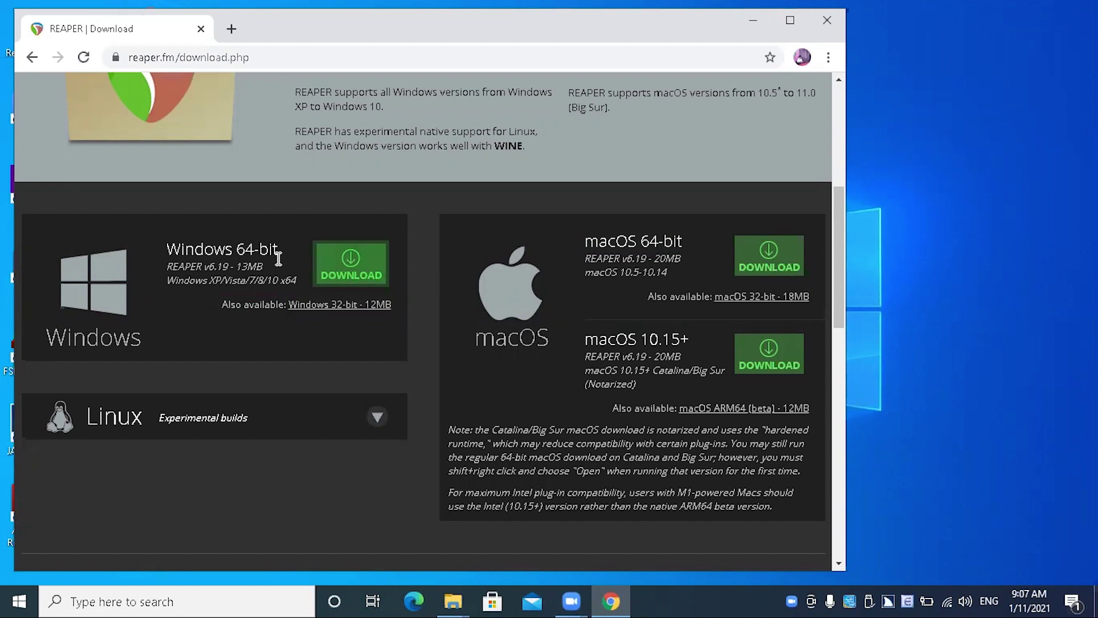
pyautogui.press('Return')
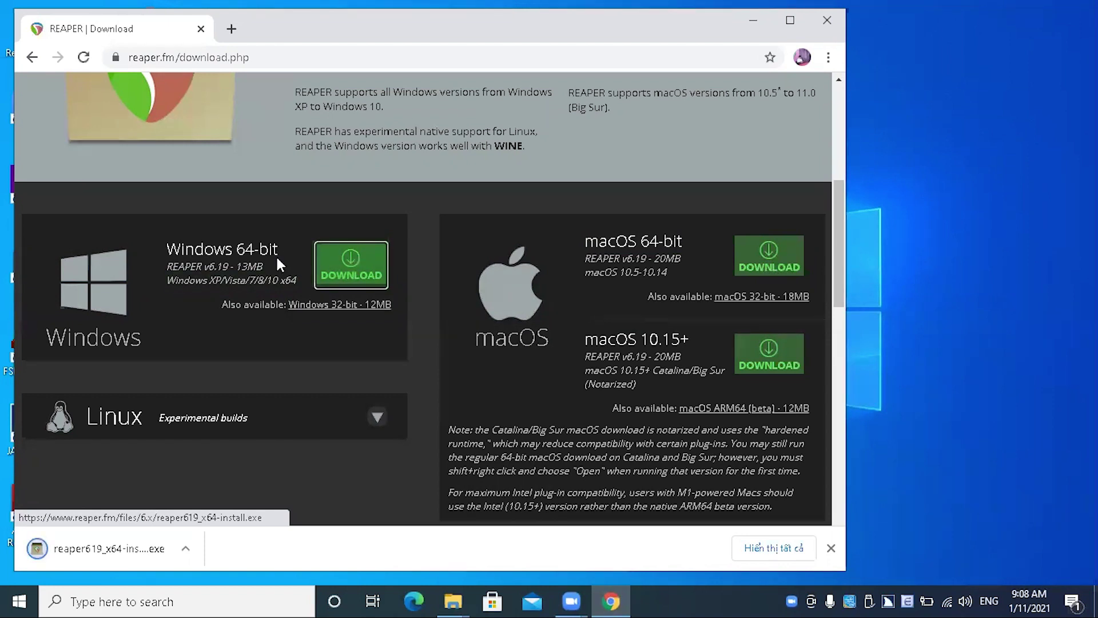
# Step: Open the Downloads folder from the desktop and select reaper619_x64-install.exe
pyautogui.press('super+d')
pyautogui.press('d')
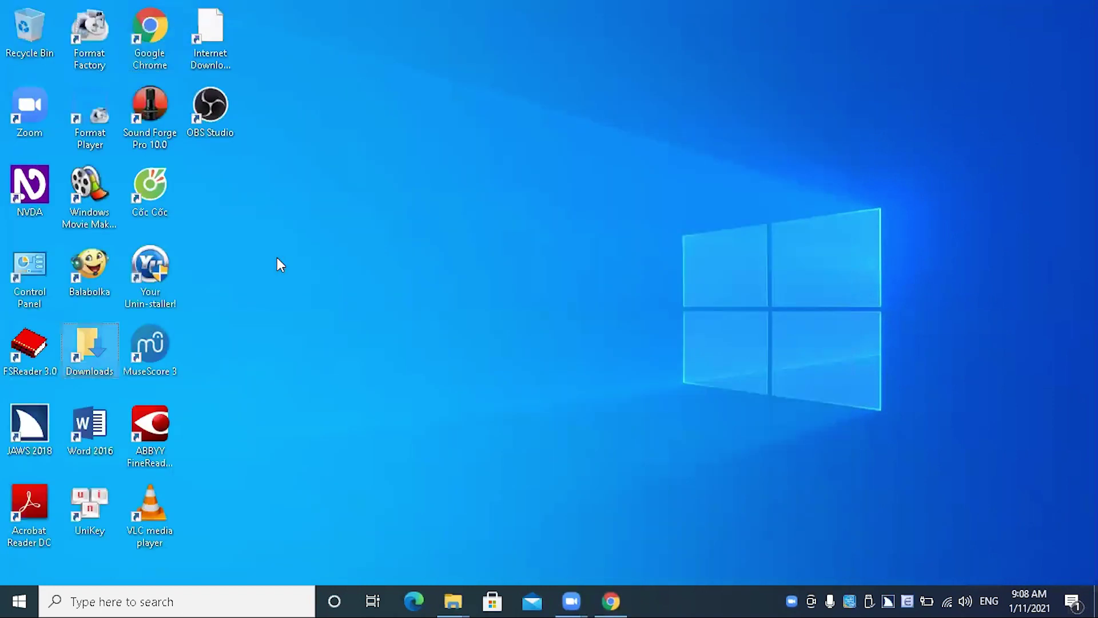
pyautogui.press('Return')
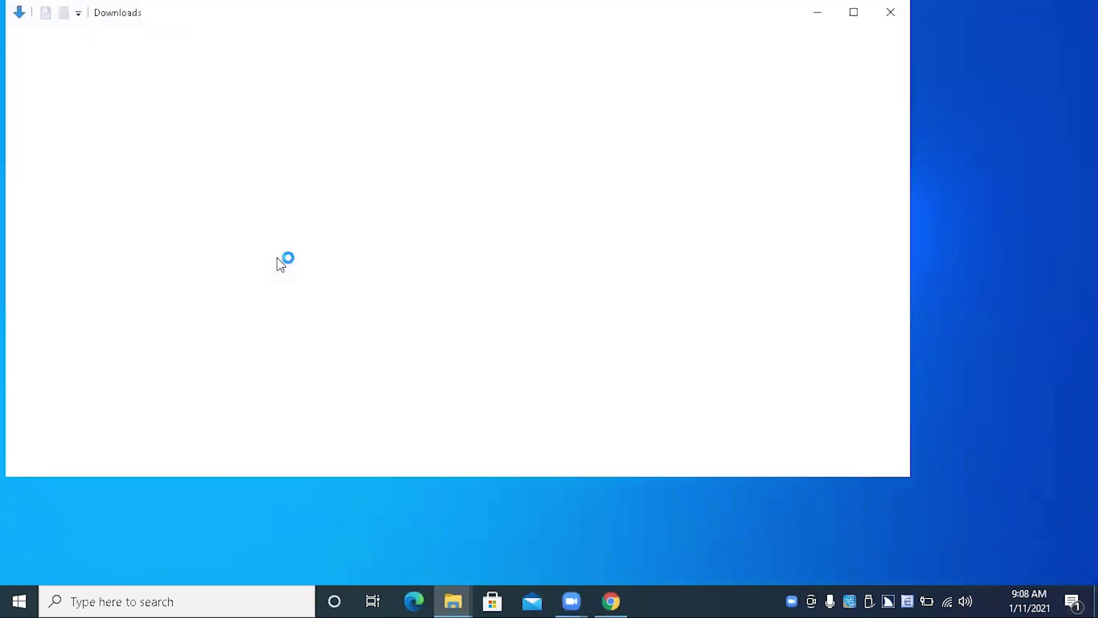
pyautogui.press('Down')
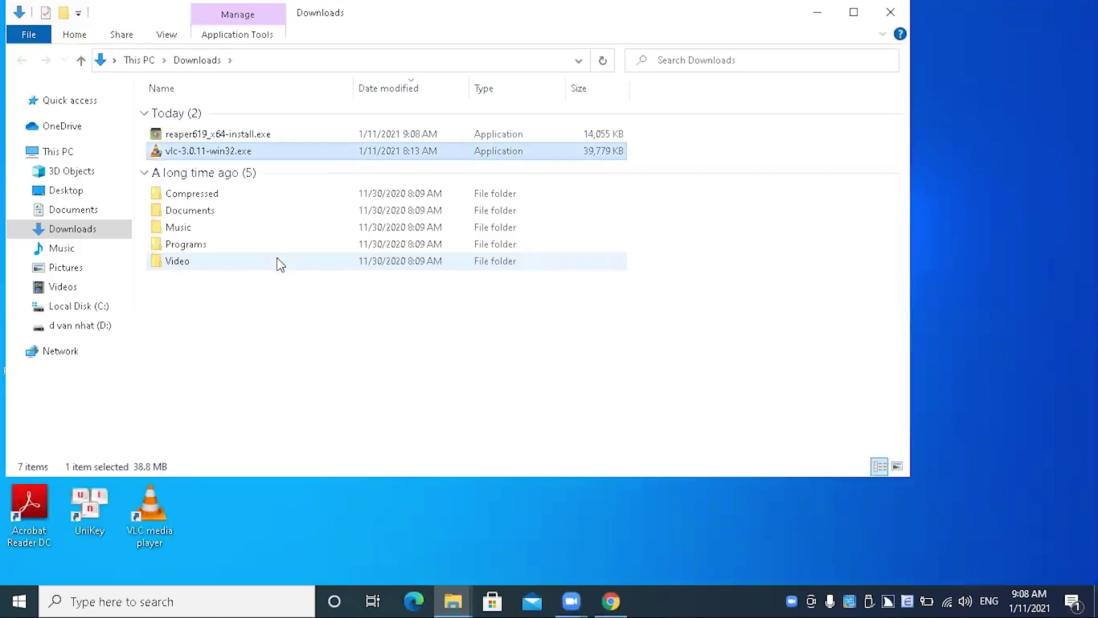
pyautogui.press('Up')
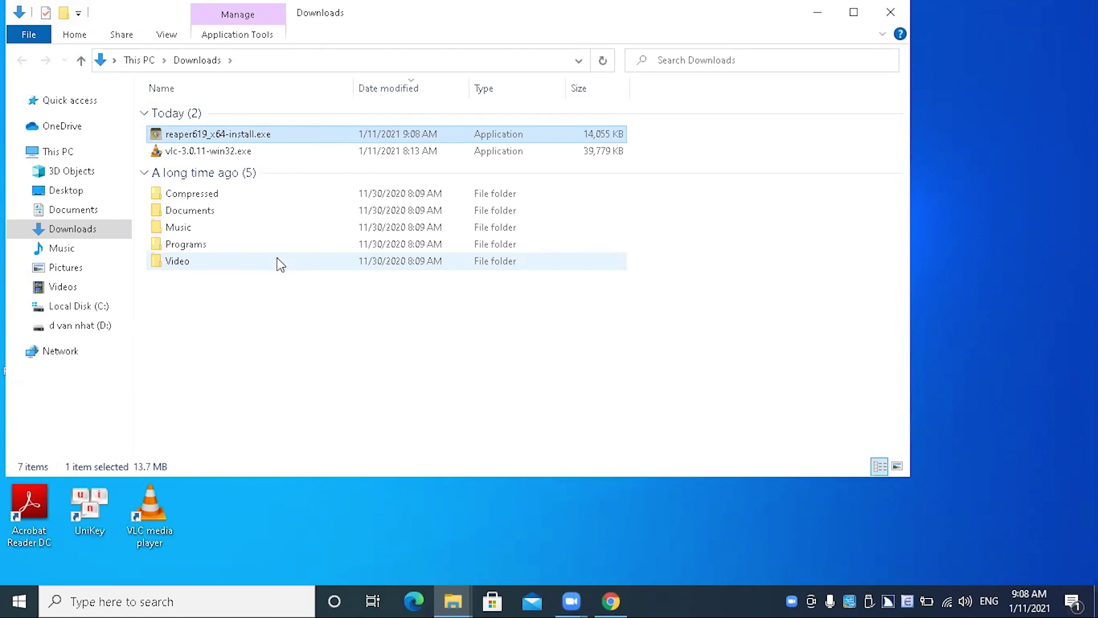
# Step: Return to the REAPER download page in Chrome and download the Windows 32-bit installer
pyautogui.hotkey('alt', 'Tab')
pyautogui.scroll(6, 279, 258)
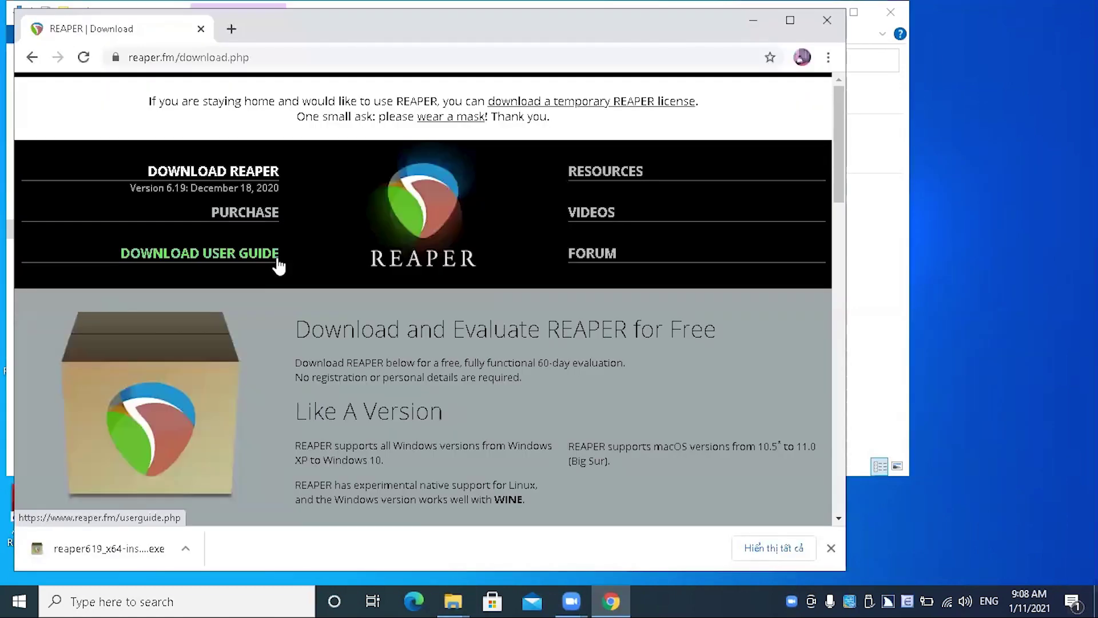
pyautogui.click(278, 262)
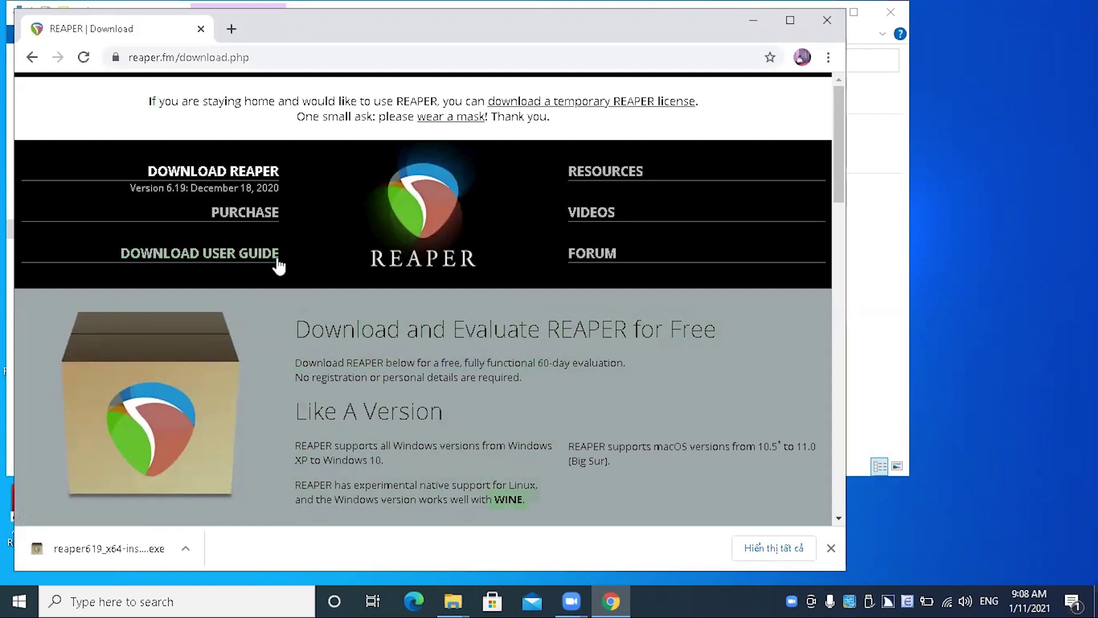
pyautogui.scroll(-6, 279, 264)
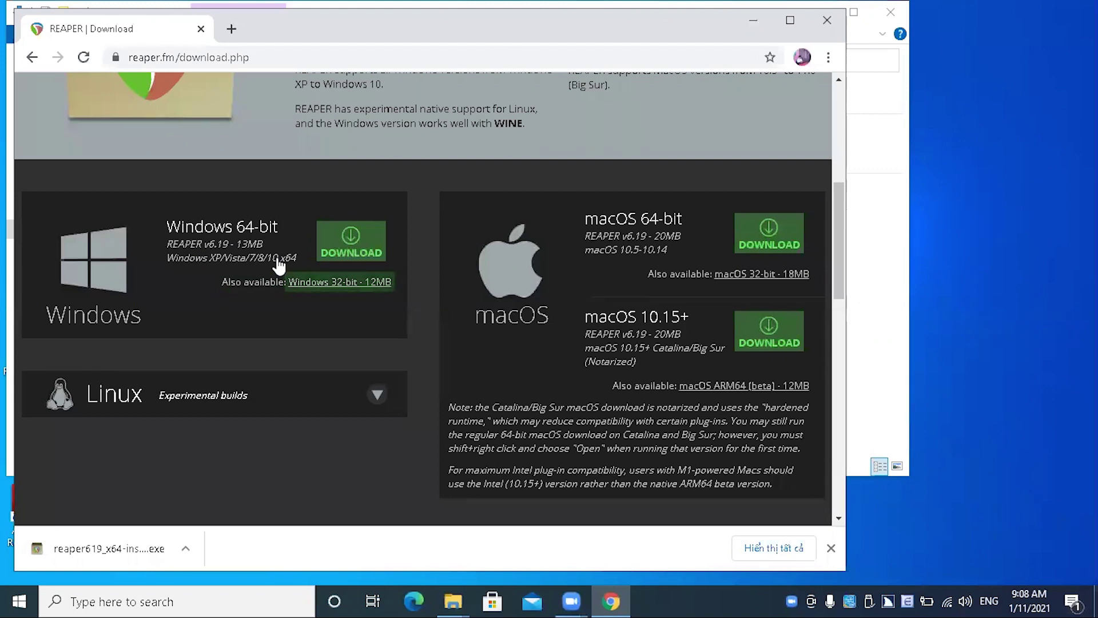
pyautogui.press('Tab')
pyautogui.press('Return')
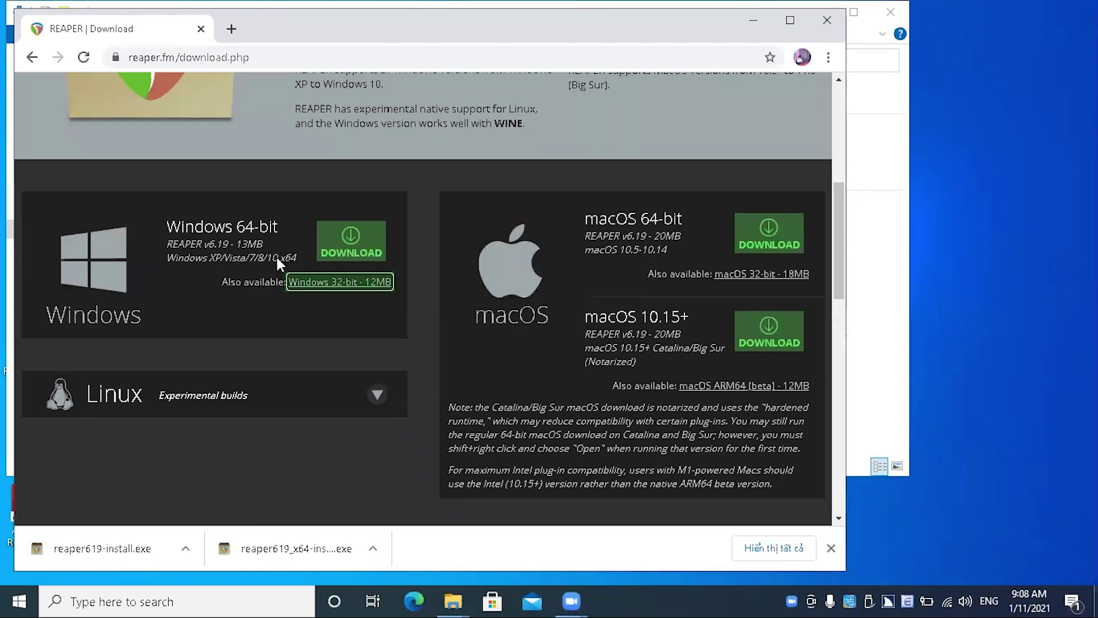
# Step: Close the browser and select reaper619_x64-install.exe in the Downloads folder
pyautogui.hotkey('alt', 'F4')
pyautogui.press('Escape')
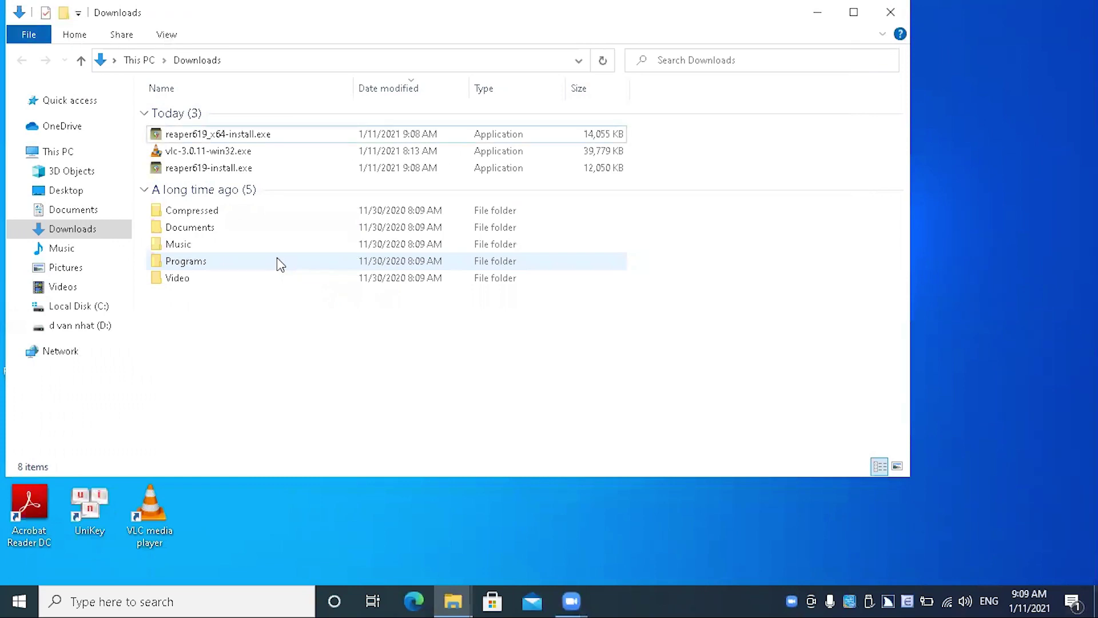
pyautogui.press('Down')
pyautogui.press('Up')
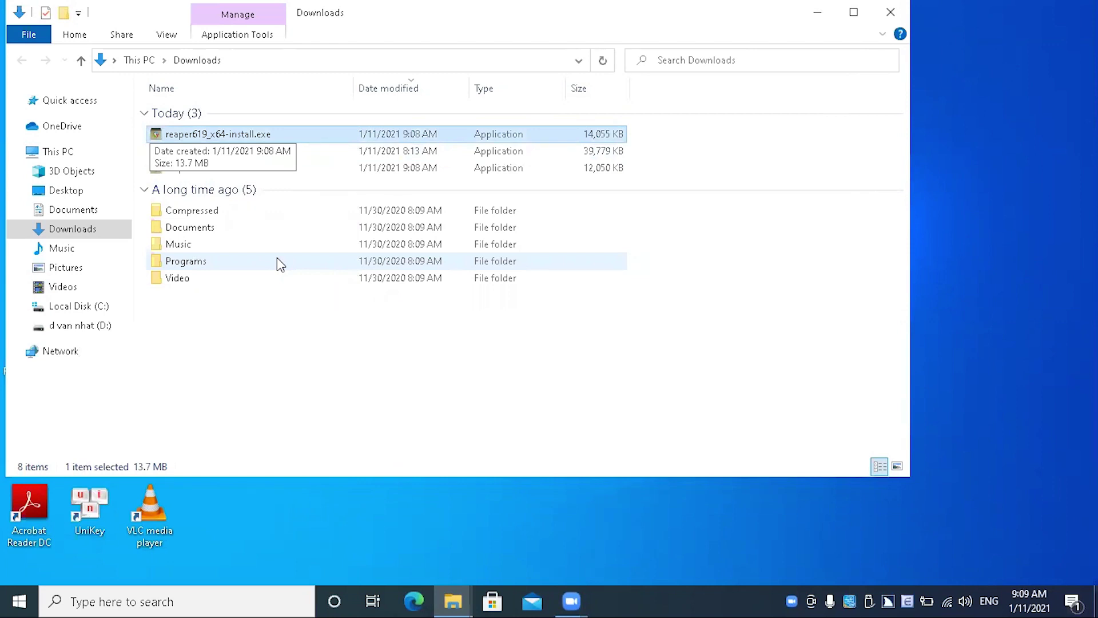
pyautogui.press('Up')
pyautogui.press('Down')
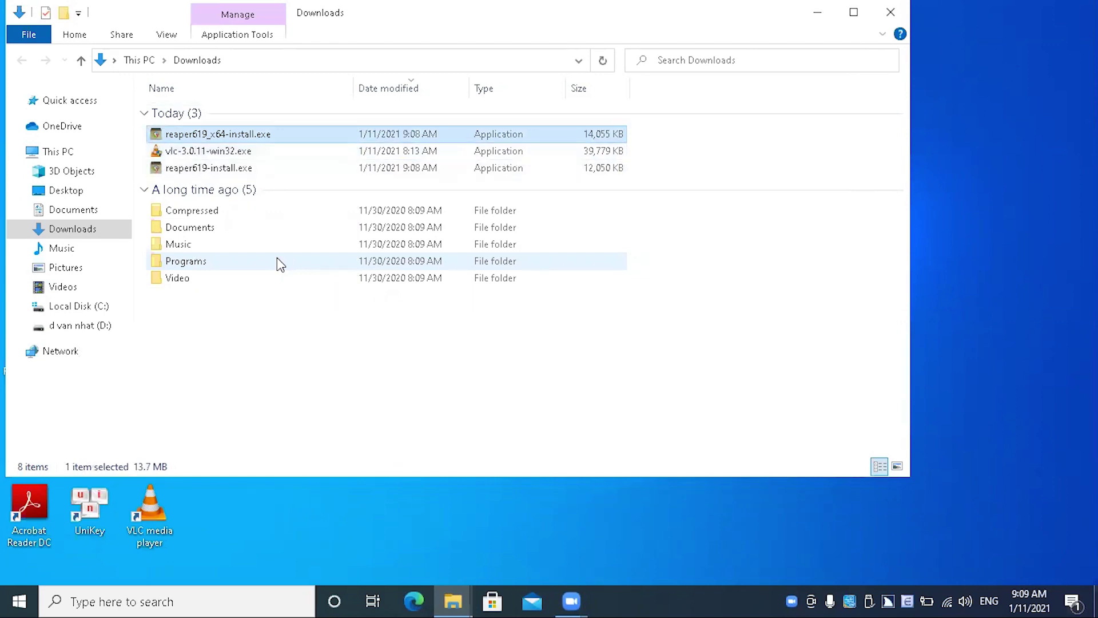
# Step: Go up to the parent folder, reopen Downloads to refresh its file order, and select reaper619-install.exe
pyautogui.hotkey('alt', 'Up')
pyautogui.press('Down')
pyautogui.press('Up')
pyautogui.press('Return')
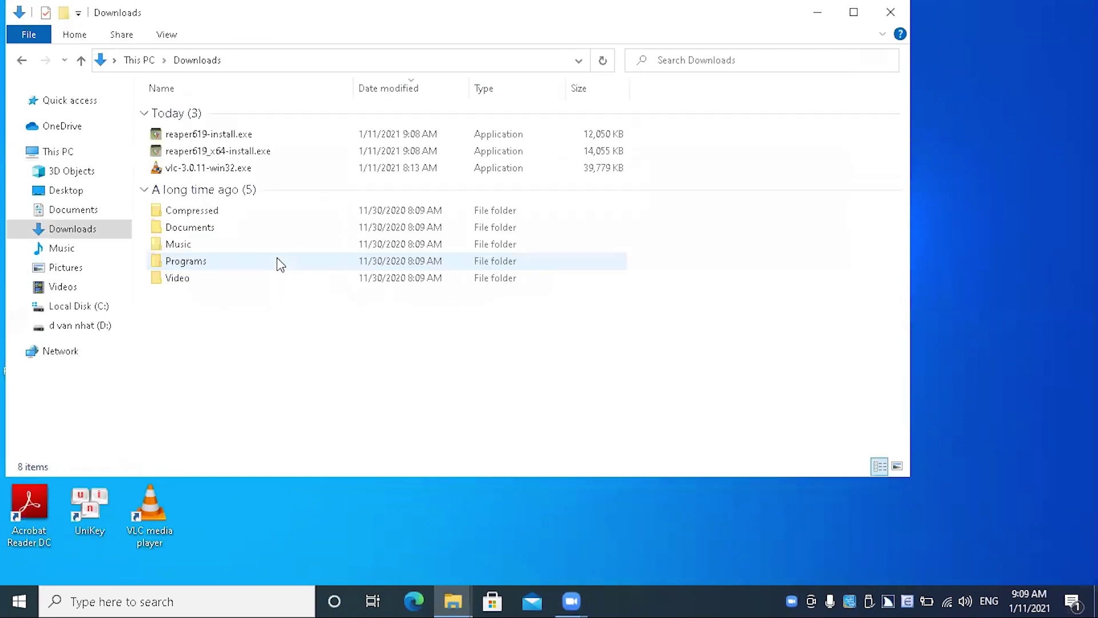
pyautogui.press('Down')
pyautogui.press('Up')
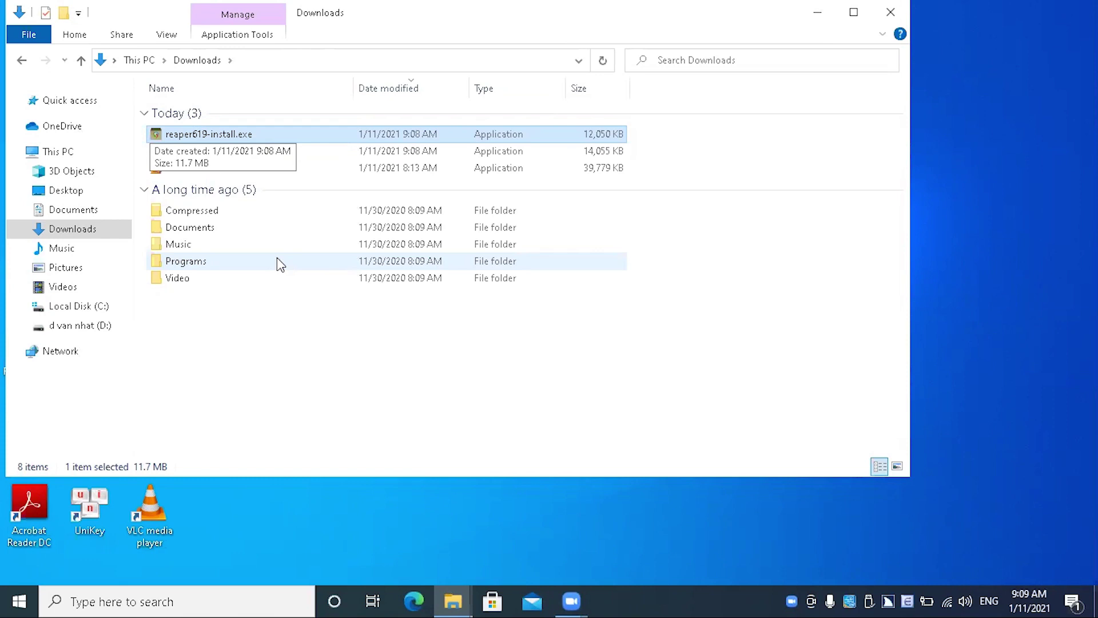
# Step: Run reaper619_x64-install.exe and accept the REAPER license agreement
pyautogui.press('Down')
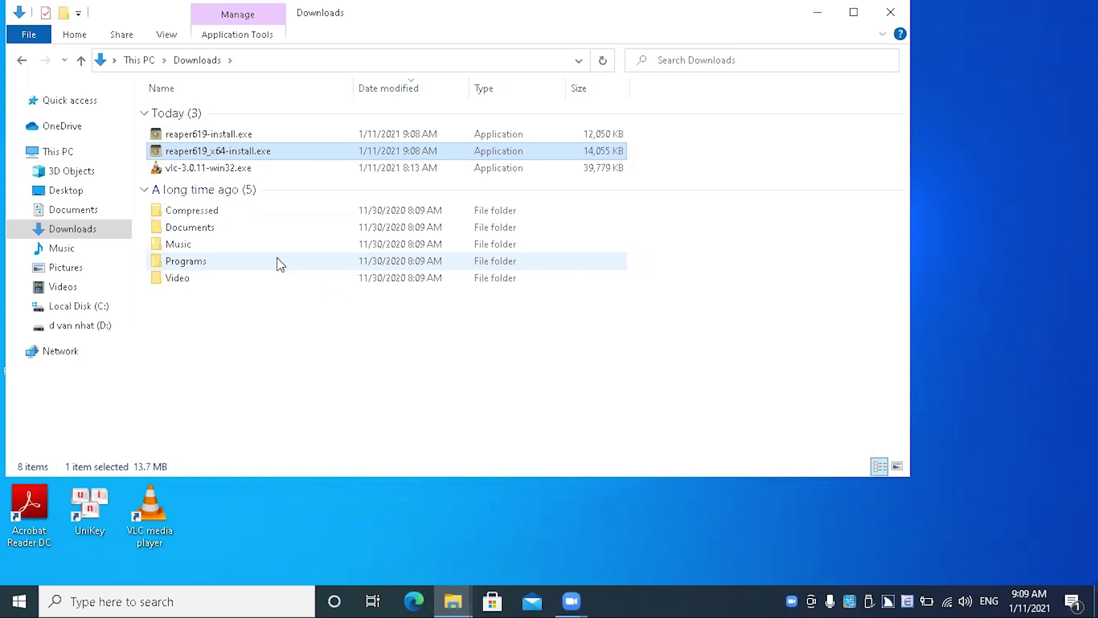
pyautogui.press('Return')
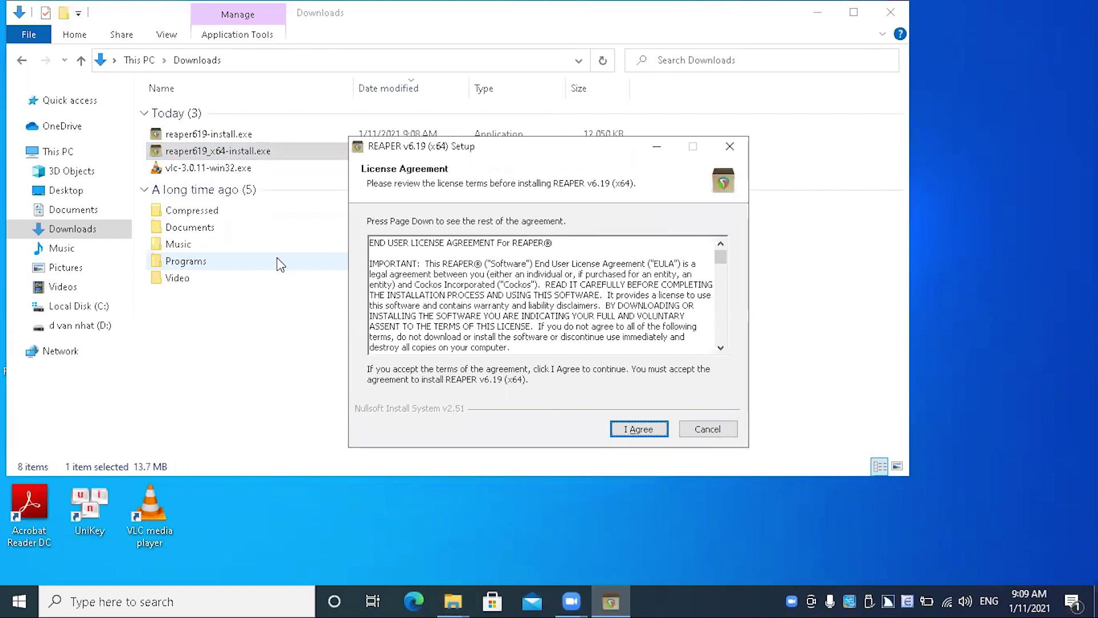
pyautogui.press('Return')
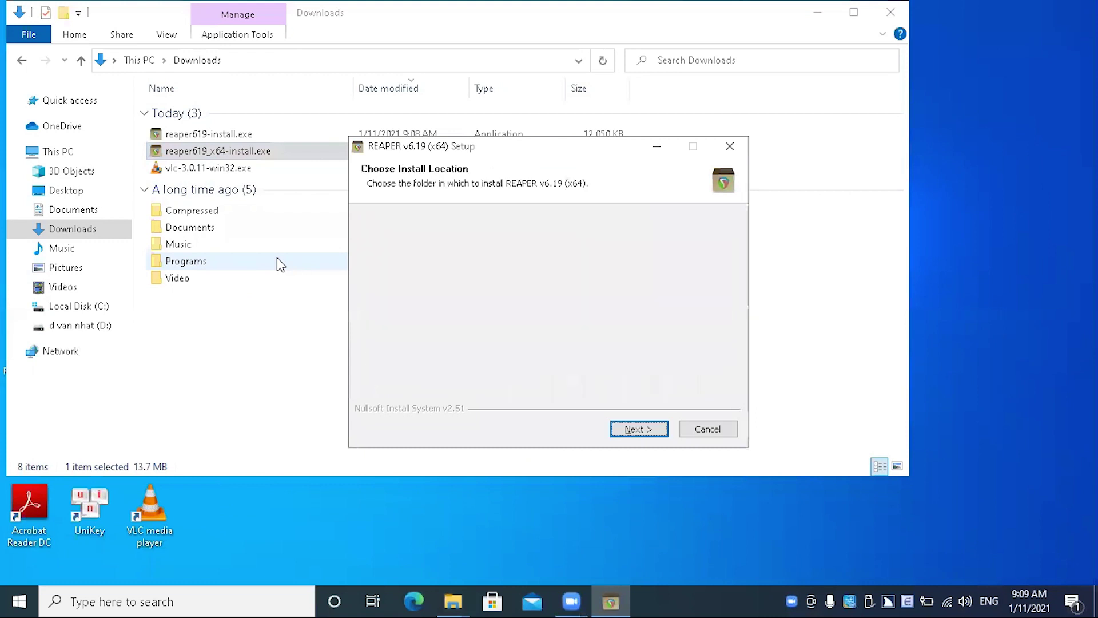
# Step: Review the default destination folder and the related options on the Choose Install Location page
pyautogui.press('Tab')
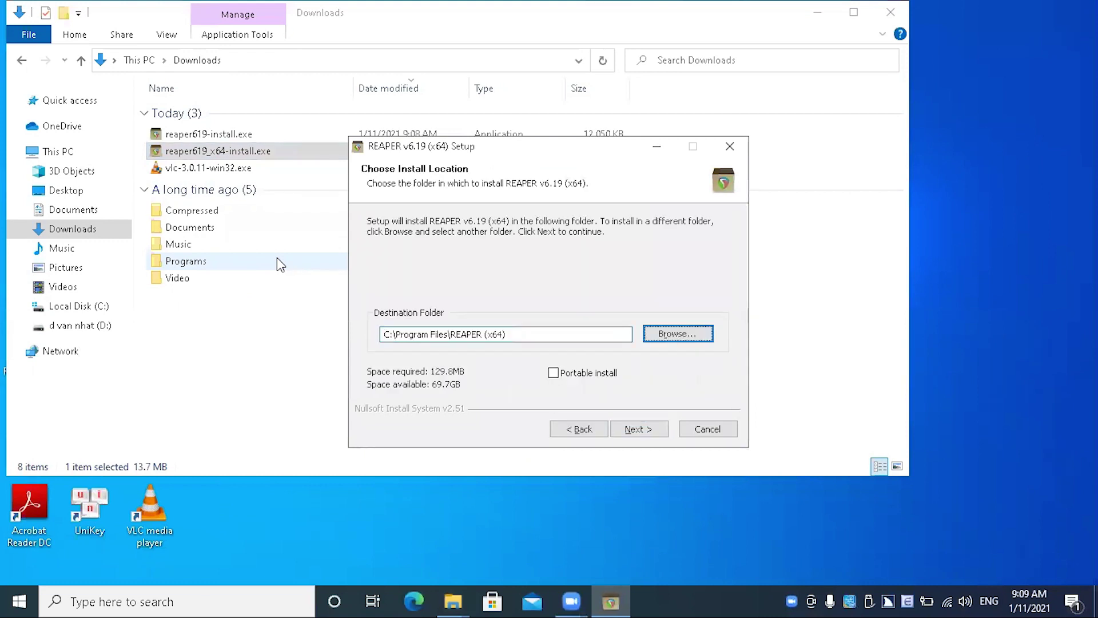
pyautogui.press('Tab')
pyautogui.hotkey('shift', 'Tab')
pyautogui.hotkey('shift', 'Tab')
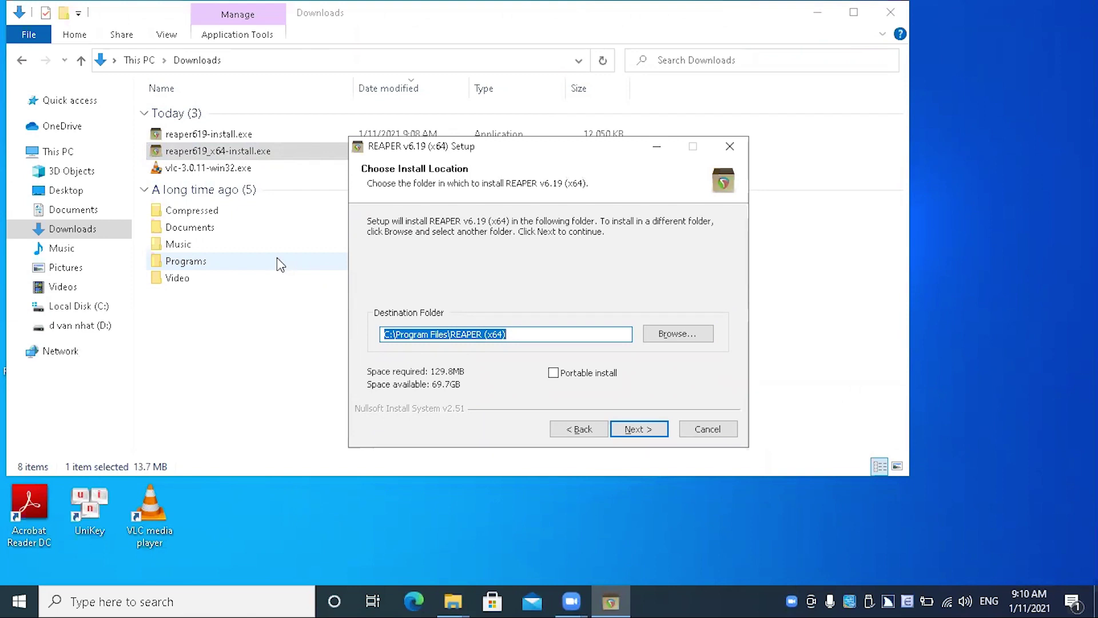
# Step: Accept the destination folder C:\Program Files\REAPER (x64) without a portable install and continue to the component selection
pyautogui.press('Tab')
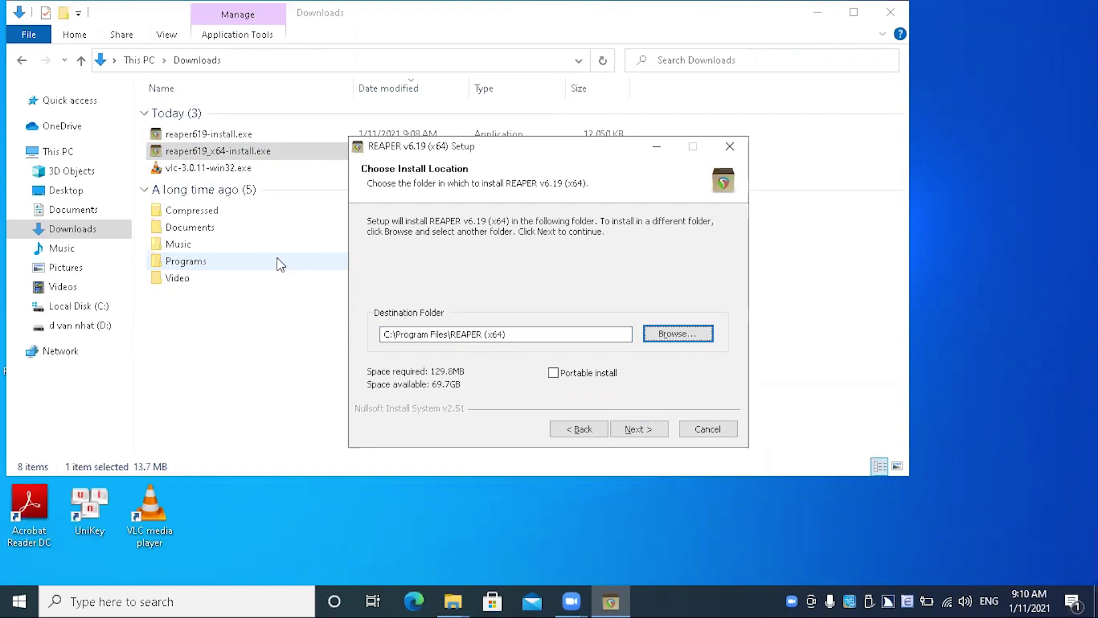
pyautogui.press('Tab')
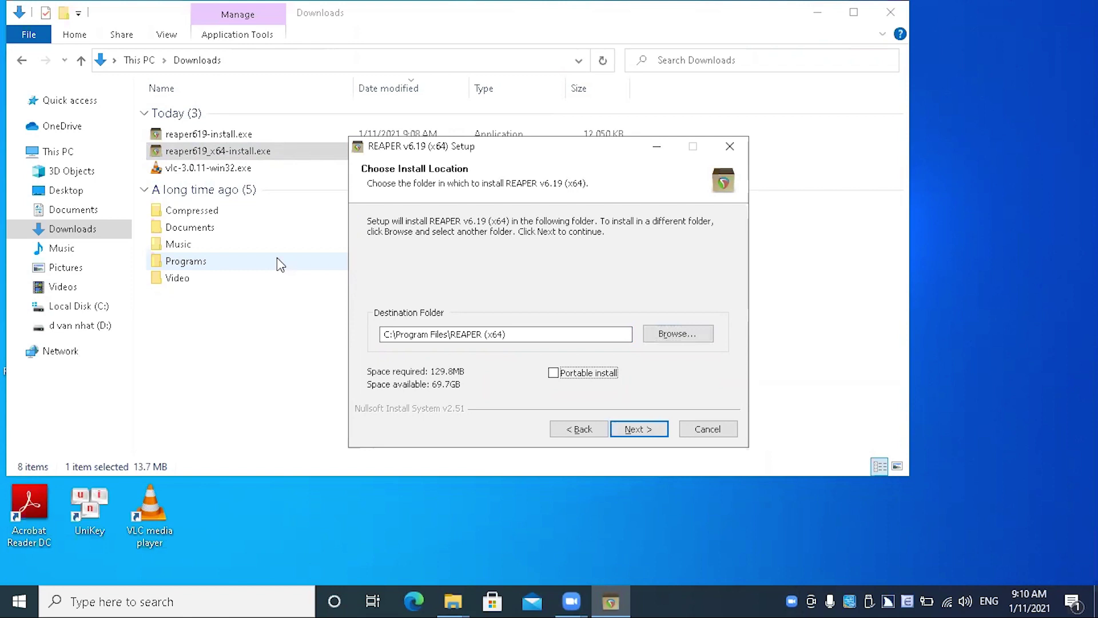
pyautogui.press('Tab')
pyautogui.press('Tab')
pyautogui.press('Return')
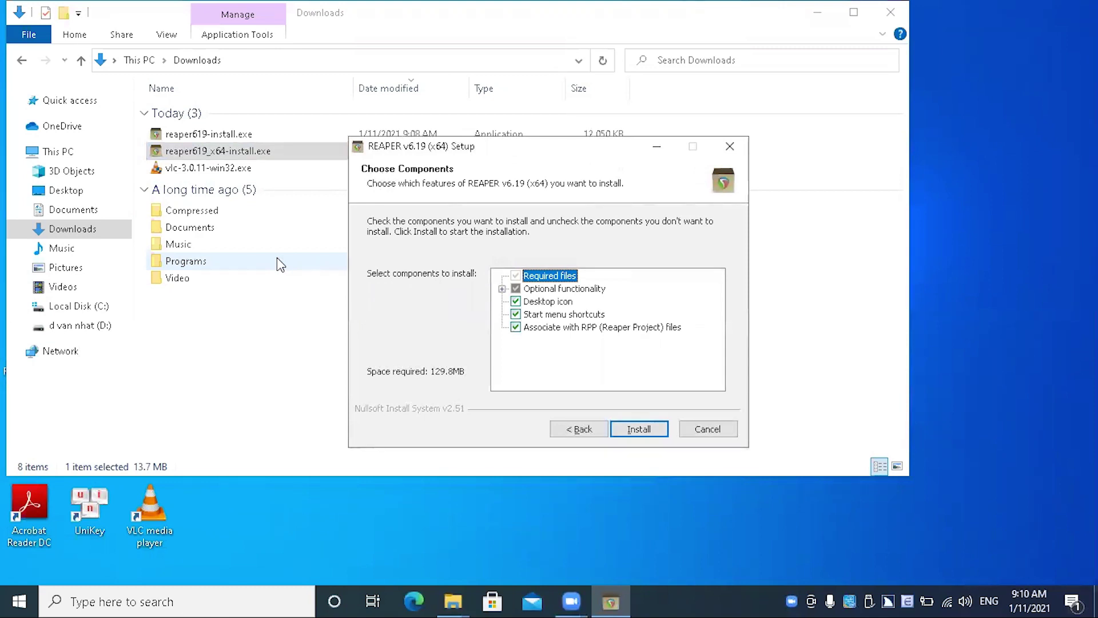
# Step: Install REAPER with the default components and finish the setup without running the program
pyautogui.press('Tab')
pyautogui.press('Tab')
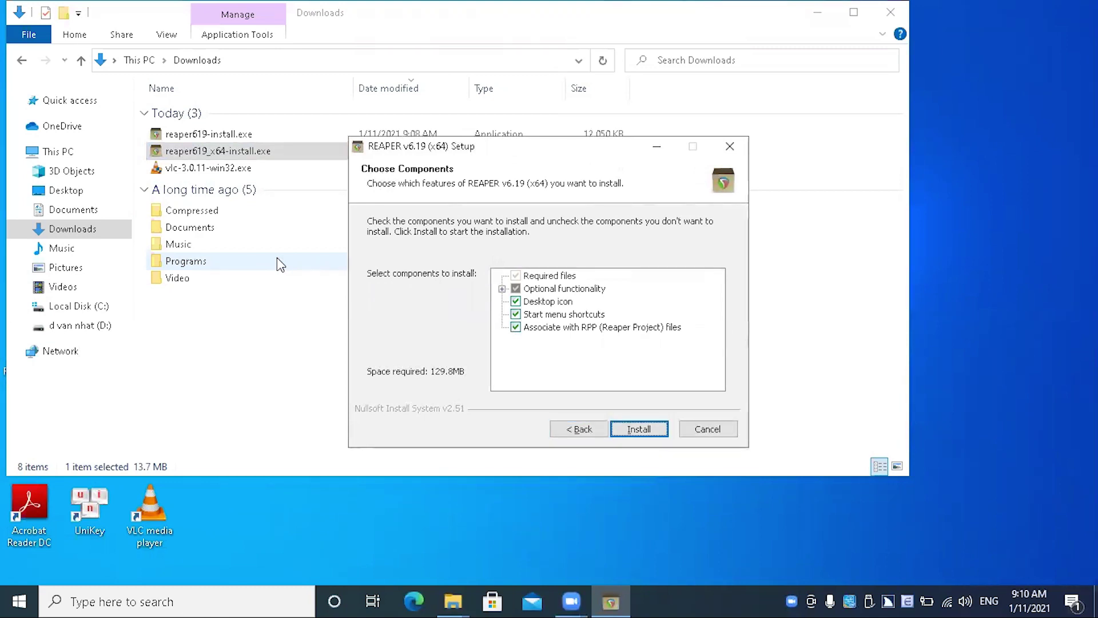
pyautogui.press('Return')
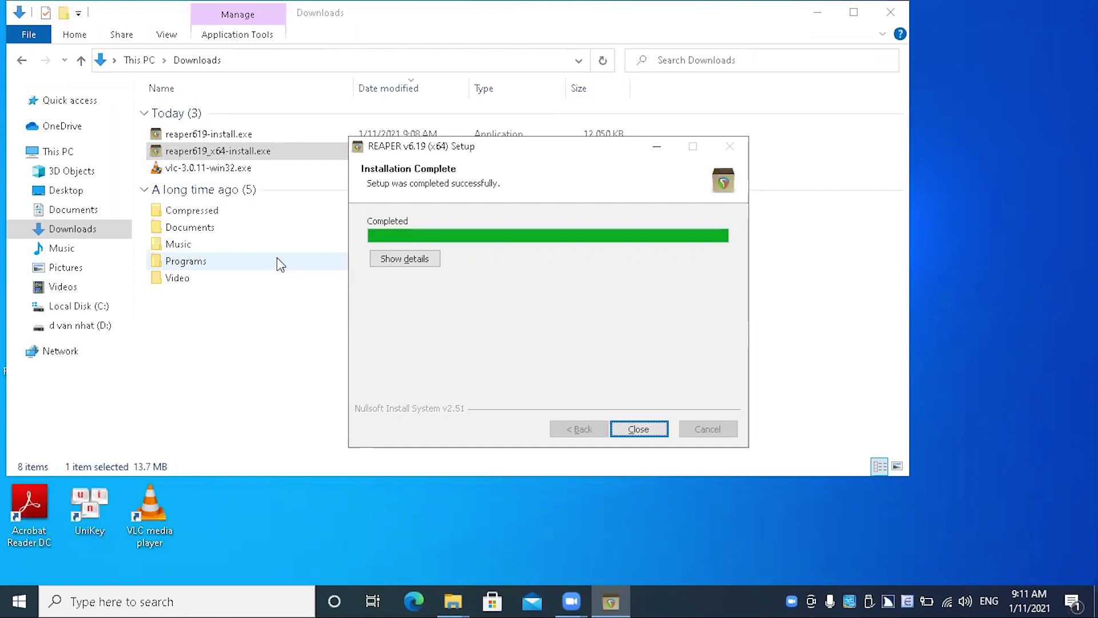
pyautogui.press('Return')
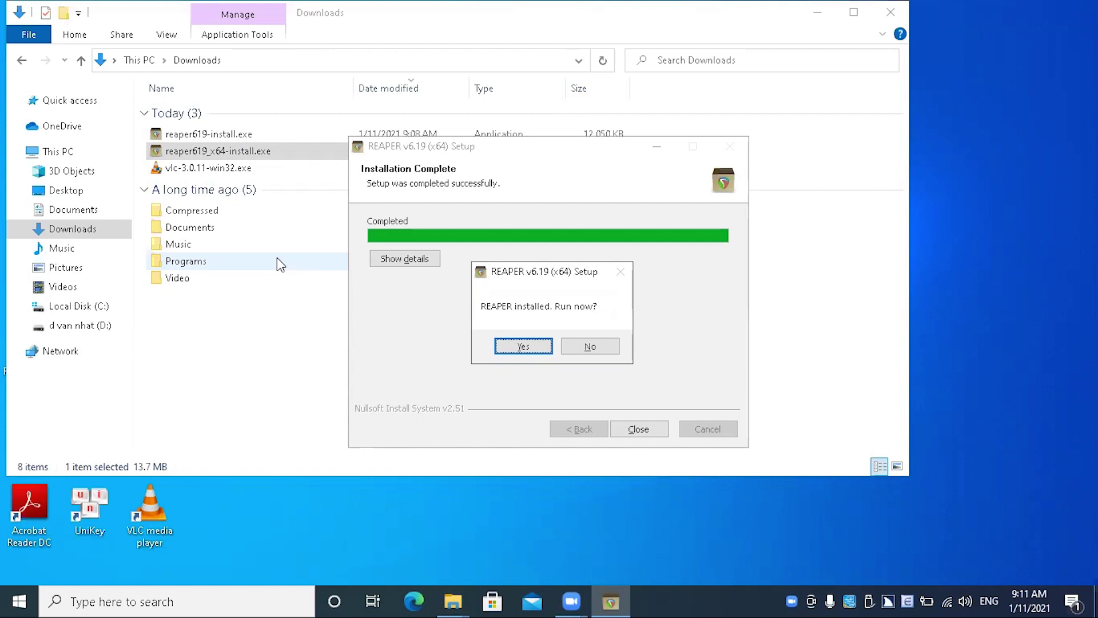
pyautogui.press('Tab')
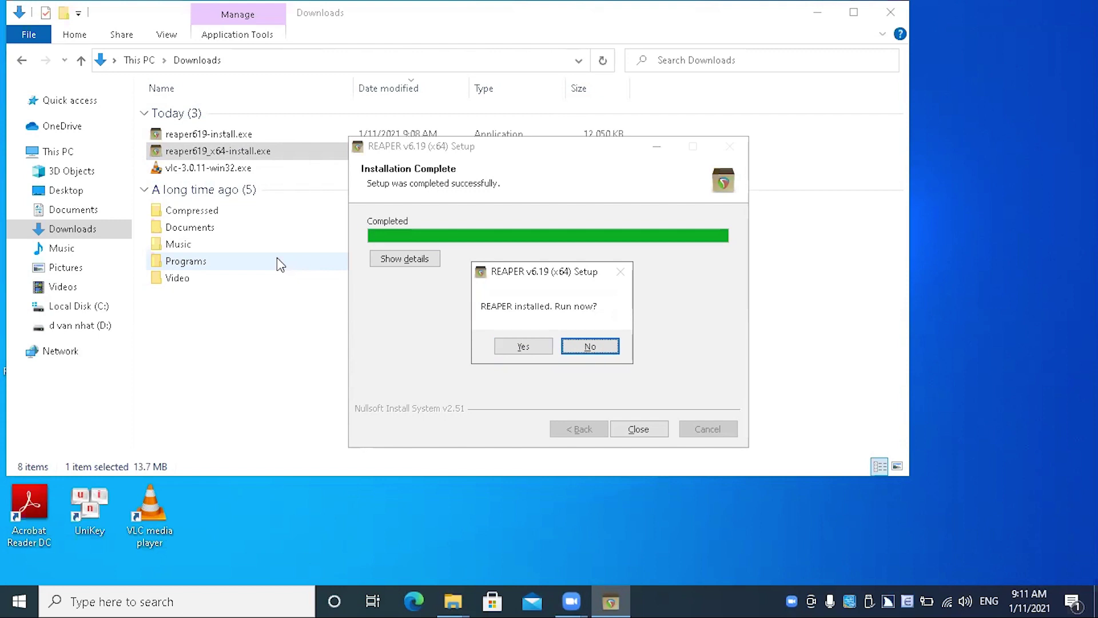
pyautogui.press('Return')
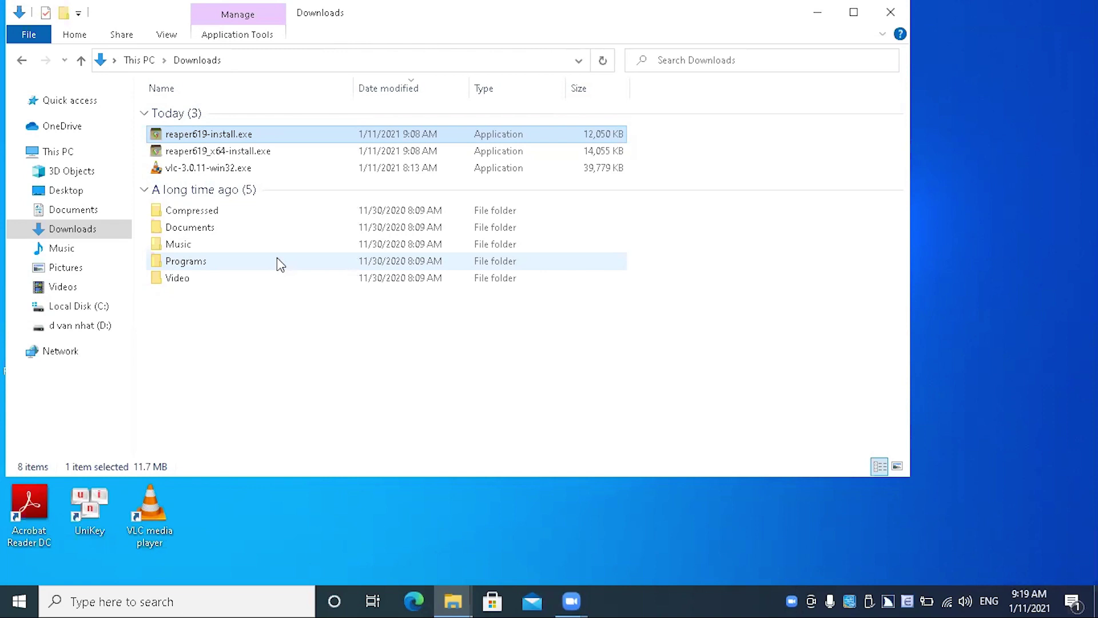
# Step: Show the desktop, open Google Chrome and search Google for "sws download"
pyautogui.press('super+d')
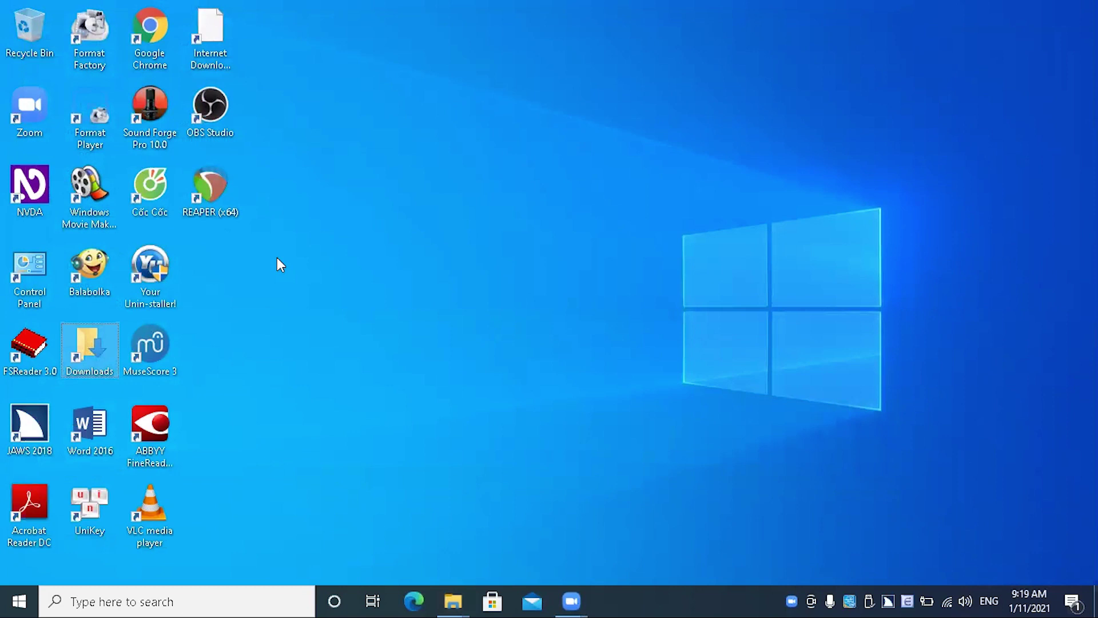
pyautogui.press('Home')
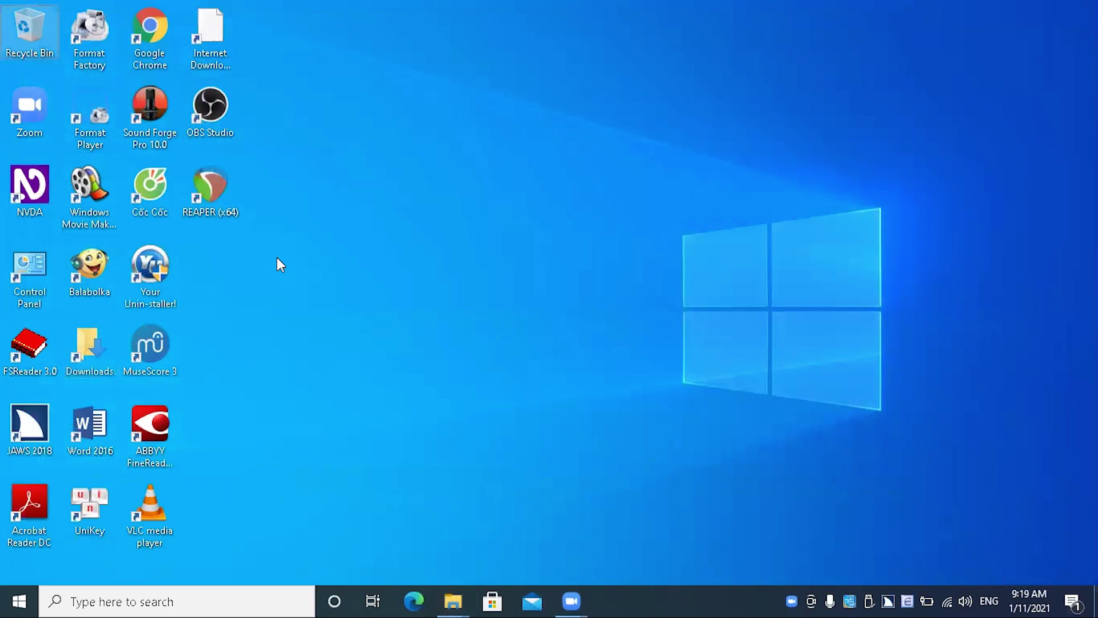
pyautogui.press('g')
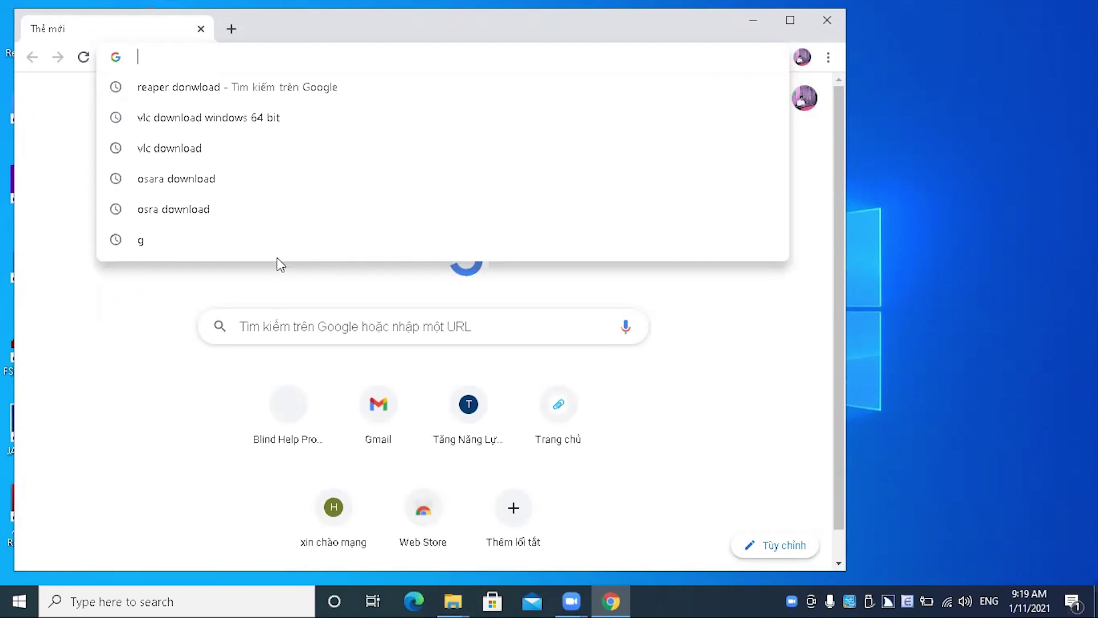
pyautogui.write('s')
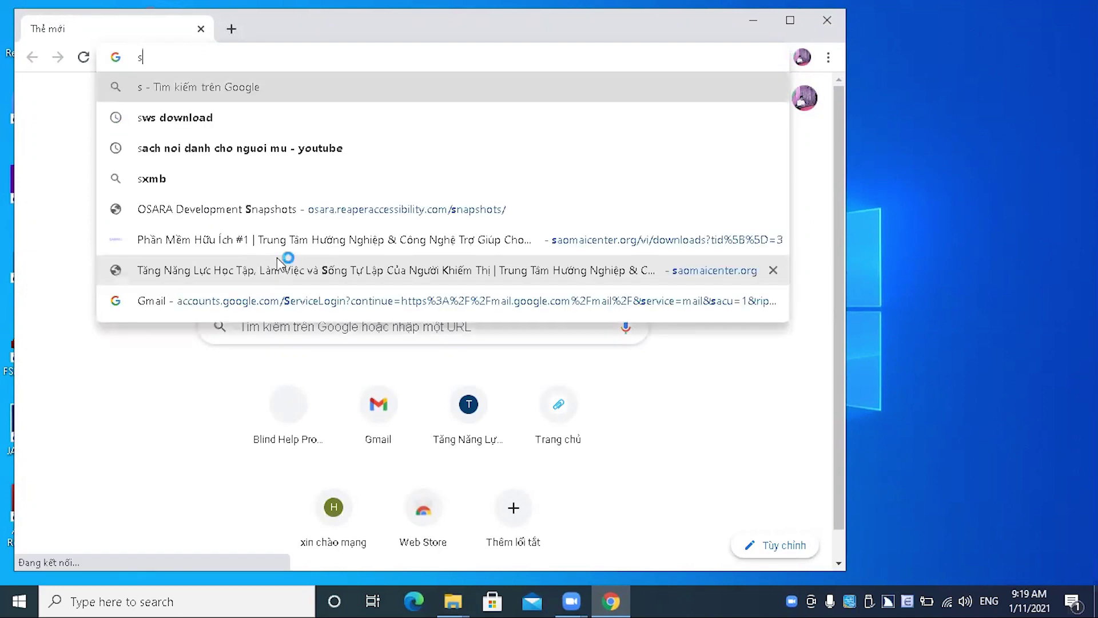
pyautogui.write('ws download')
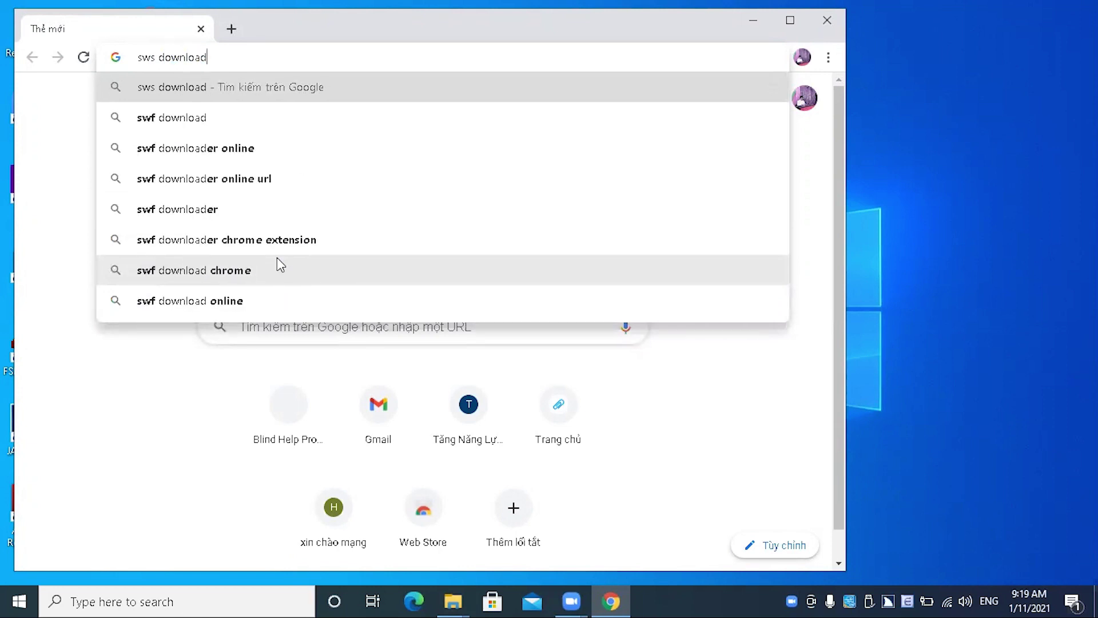
pyautogui.press('Return')
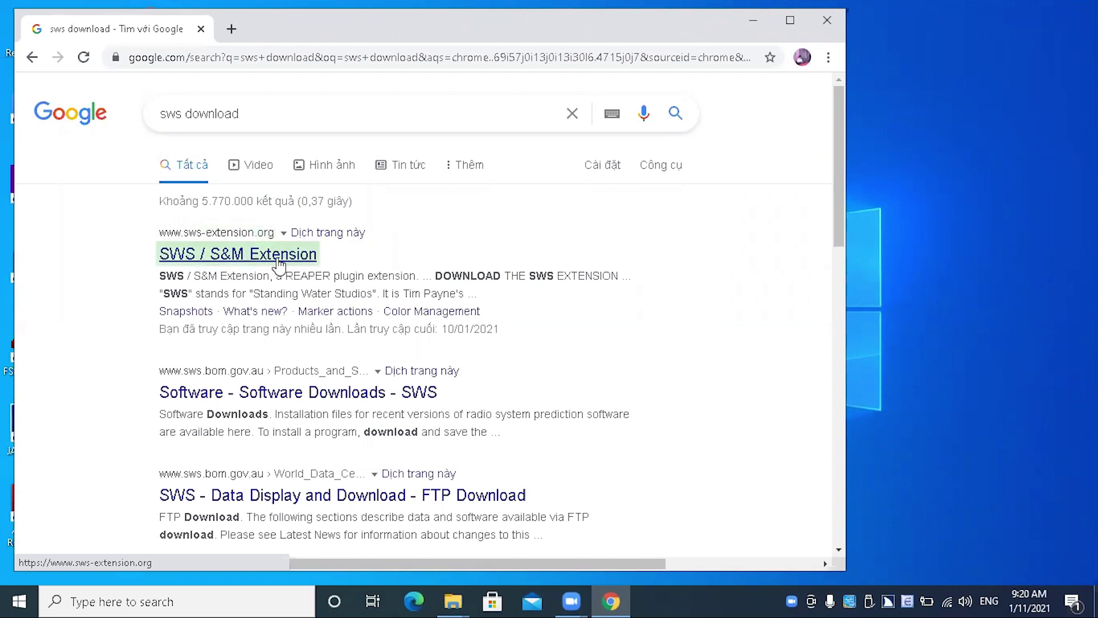
# Step: Download the Windows 64-bit and 32-bit SWS Extension installers from the SWS / S&M Extension website and close the browser
pyautogui.click(279, 265)
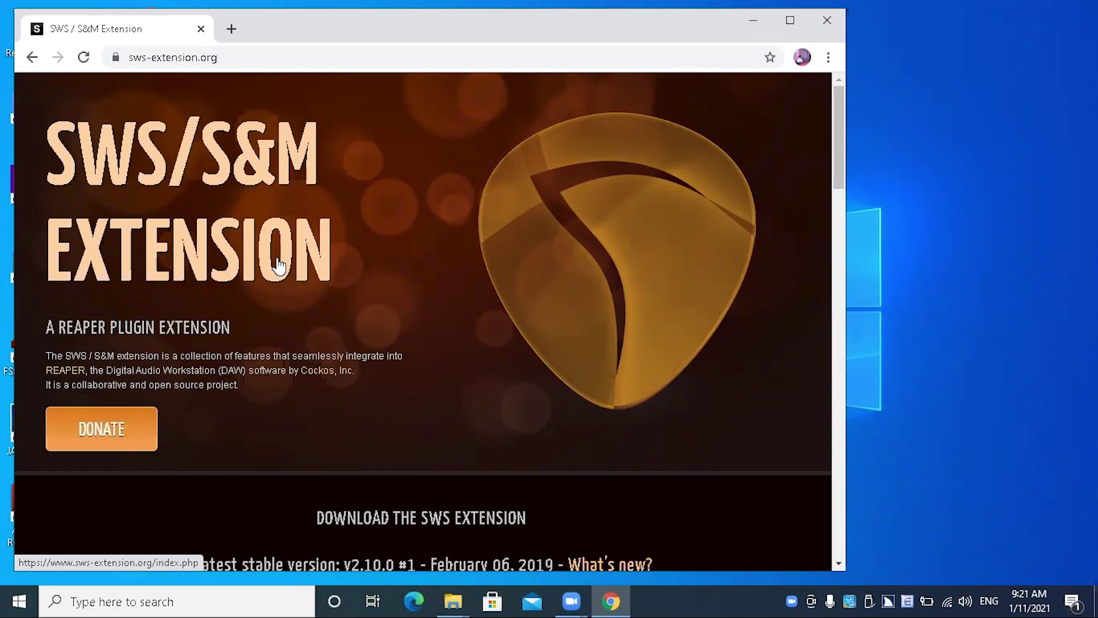
pyautogui.scroll(-5, 280, 265)
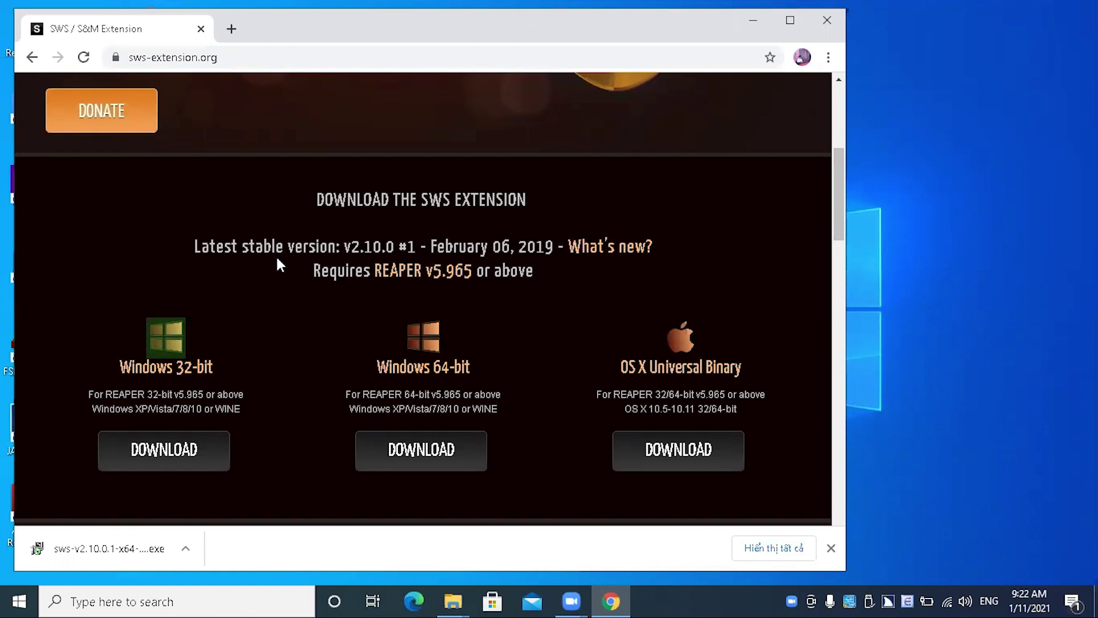
pyautogui.press('Return')
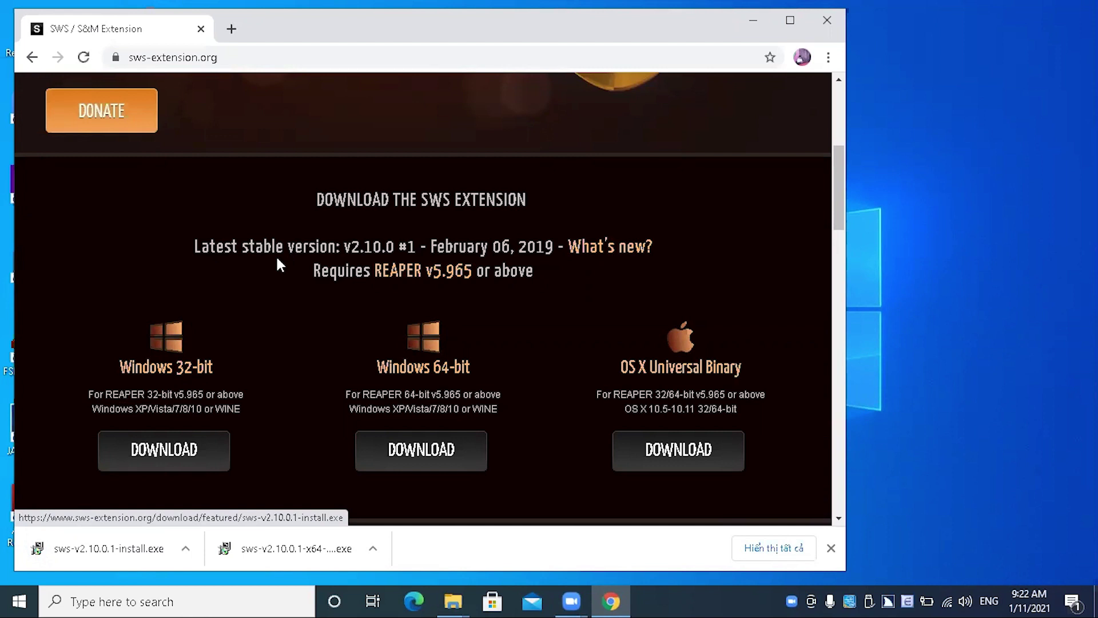
pyautogui.hotkey('alt', 'F4')
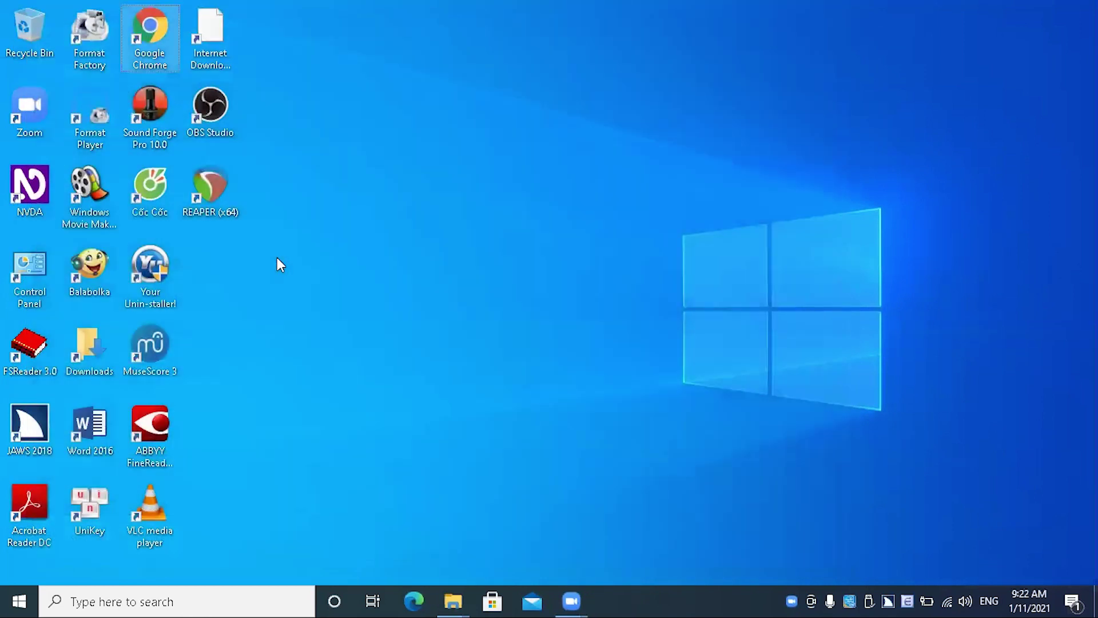
# Step: Run sws-v2.10.0.1-x64-install.exe from the Downloads folder and accept the SWS Extension license agreement
pyautogui.press('d')
pyautogui.press('Return')
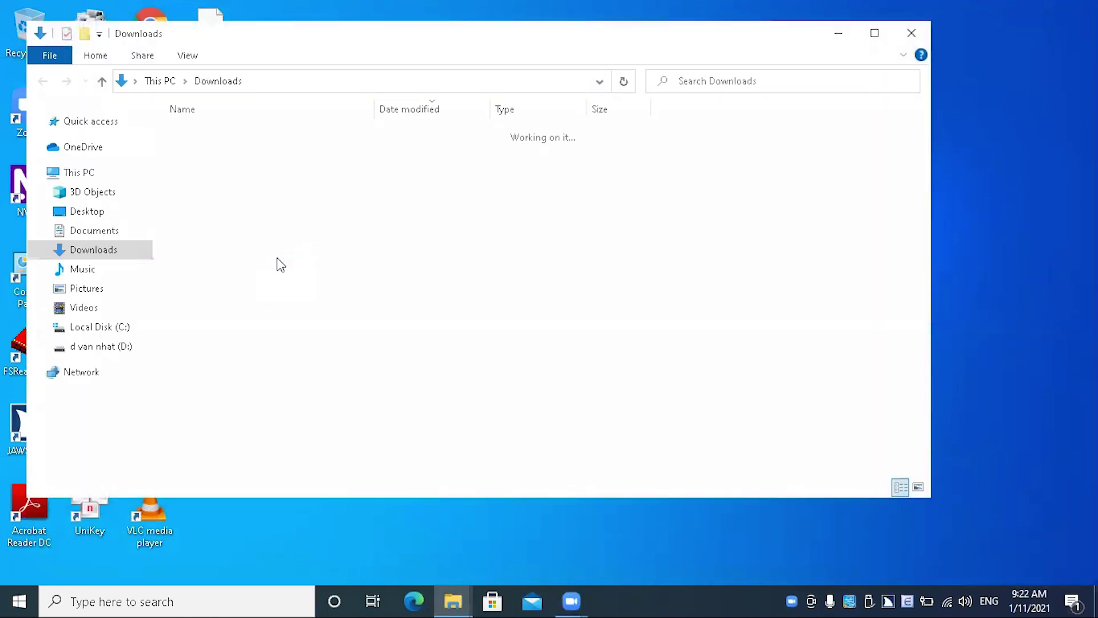
pyautogui.press('Down')
pyautogui.press('Up')
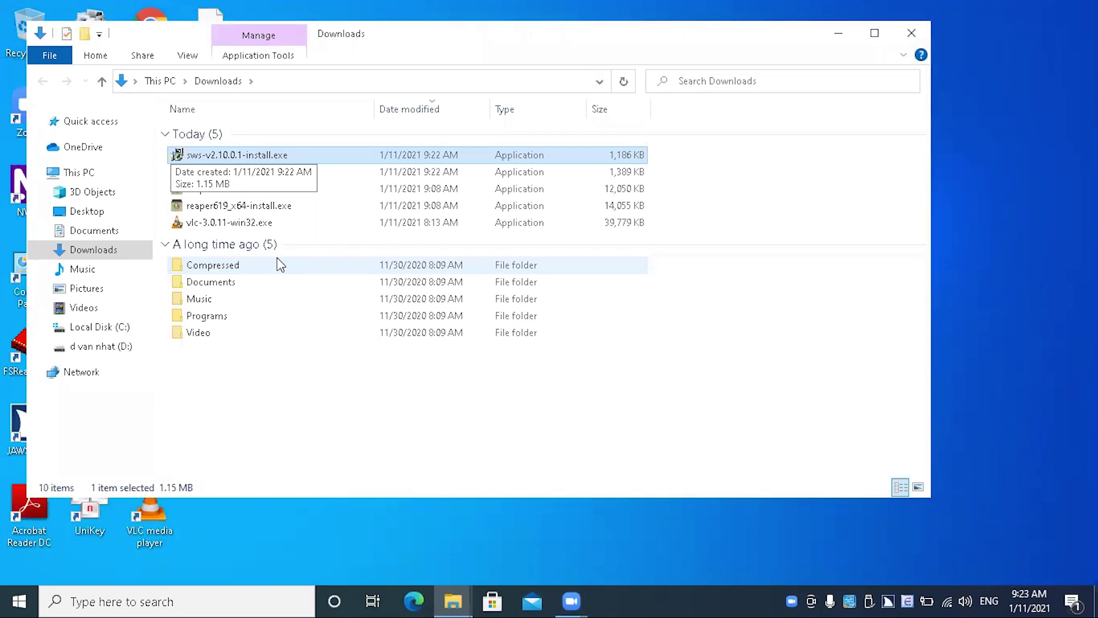
pyautogui.press('Down')
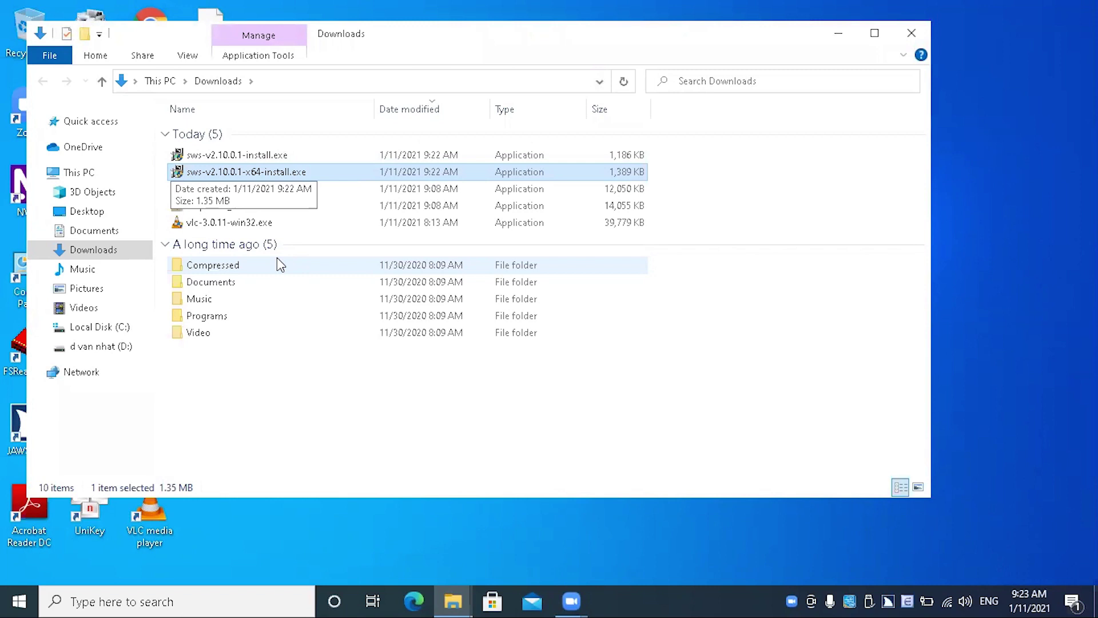
pyautogui.press('Return')
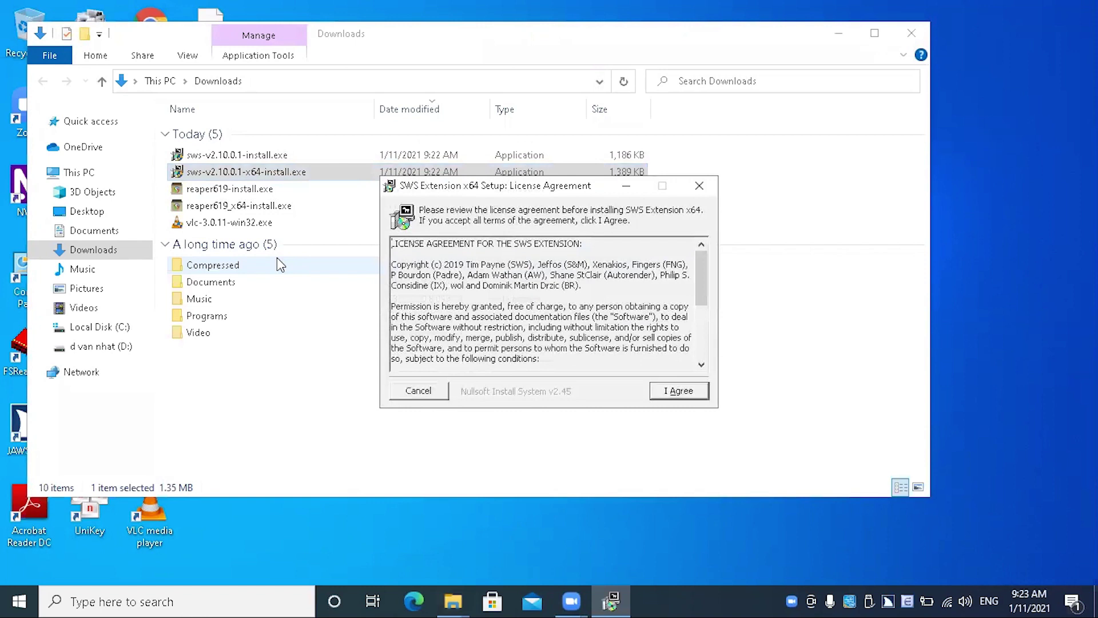
pyautogui.press('Tab')
pyautogui.press('Return')
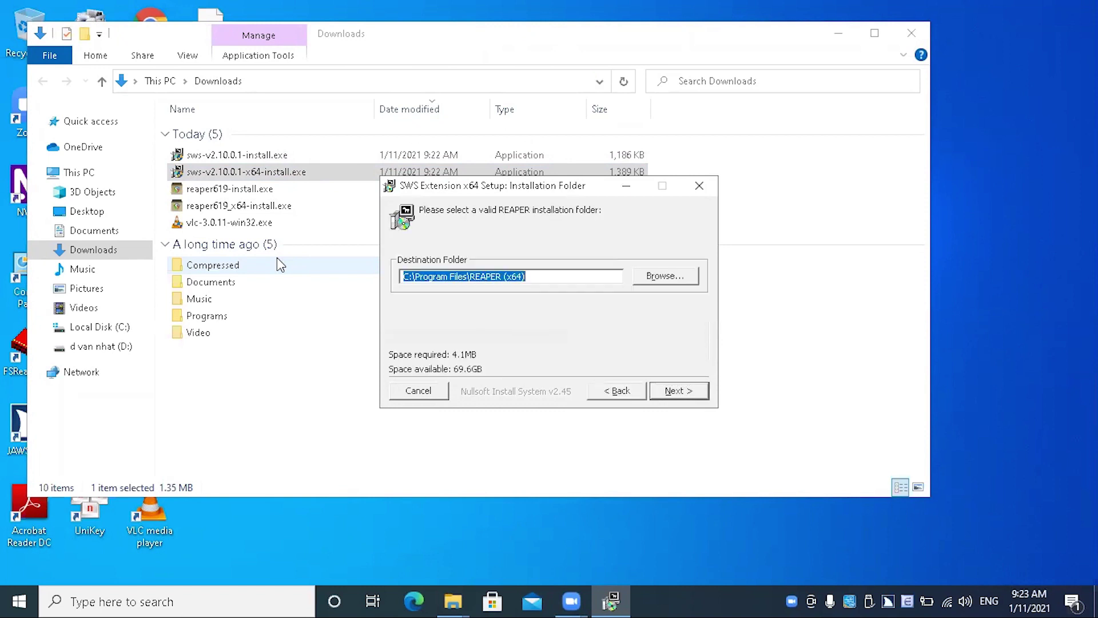
# Step: Keep C:\Program Files\REAPER (x64) as the SWS Extension's destination folder and continue to the installation options
pyautogui.press('Tab')
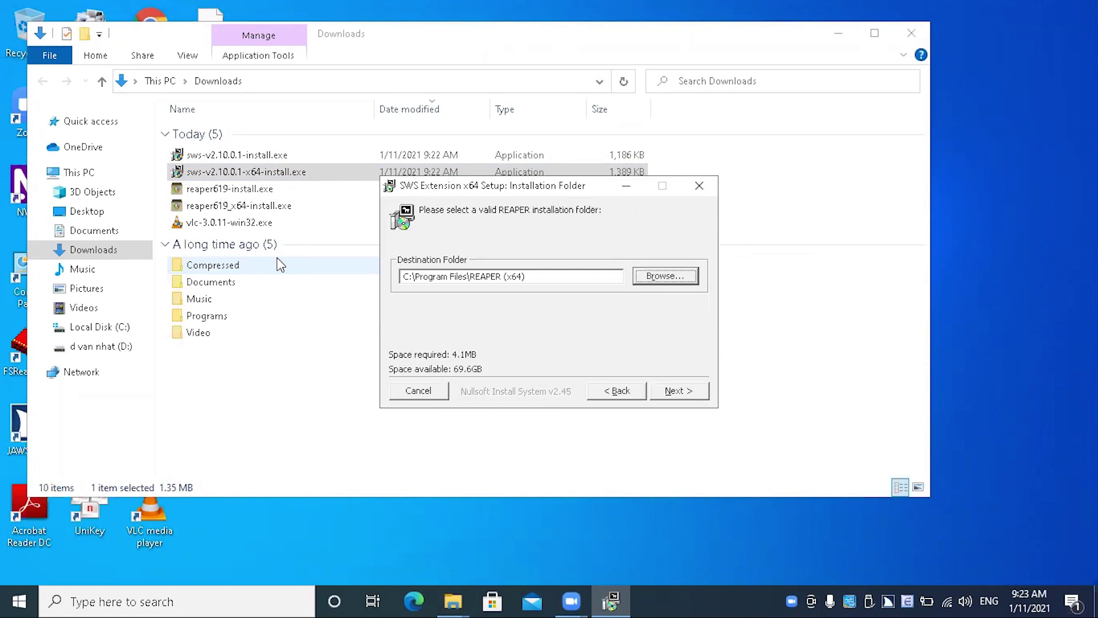
pyautogui.press('Tab')
pyautogui.press('Tab')
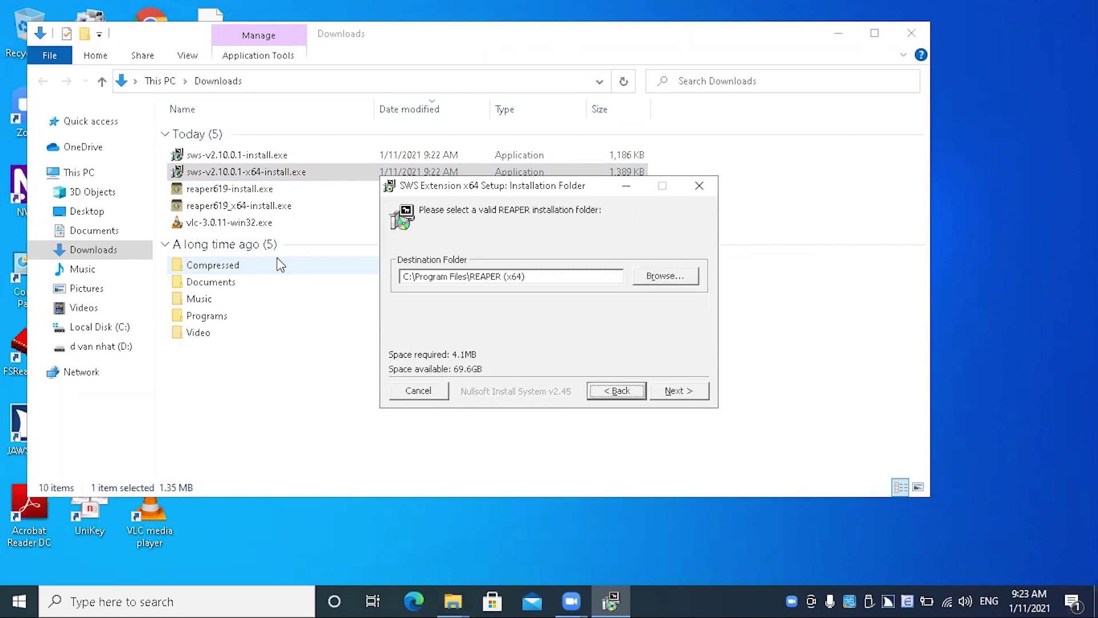
pyautogui.press('Return')
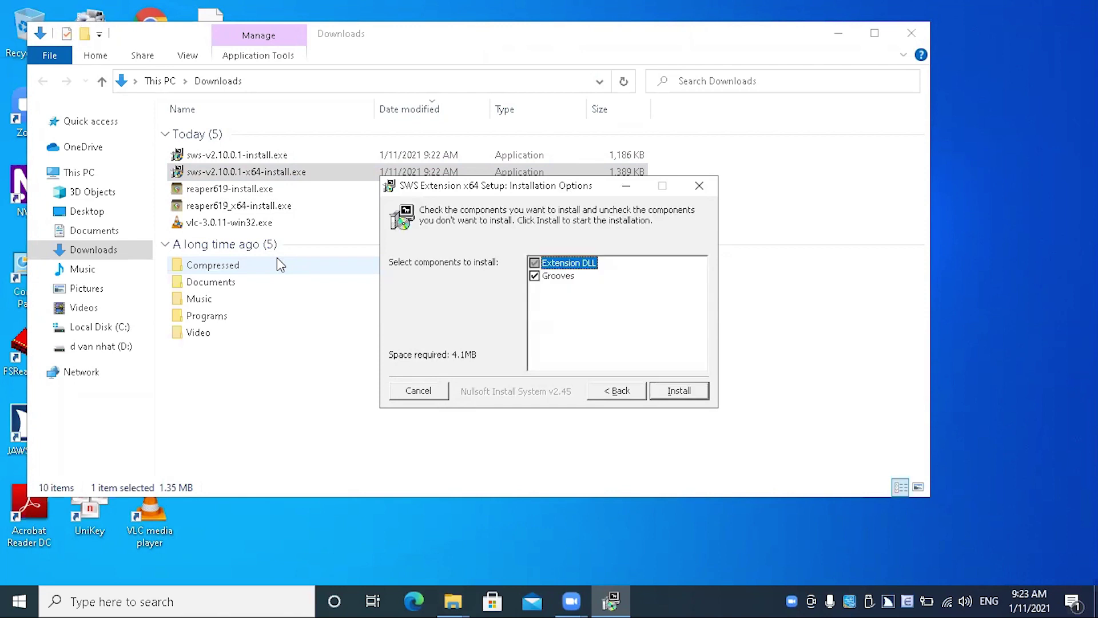
# Step: Install the SWS Extension with the Extension DLL and Grooves components and close the finished setup
pyautogui.press('Tab')
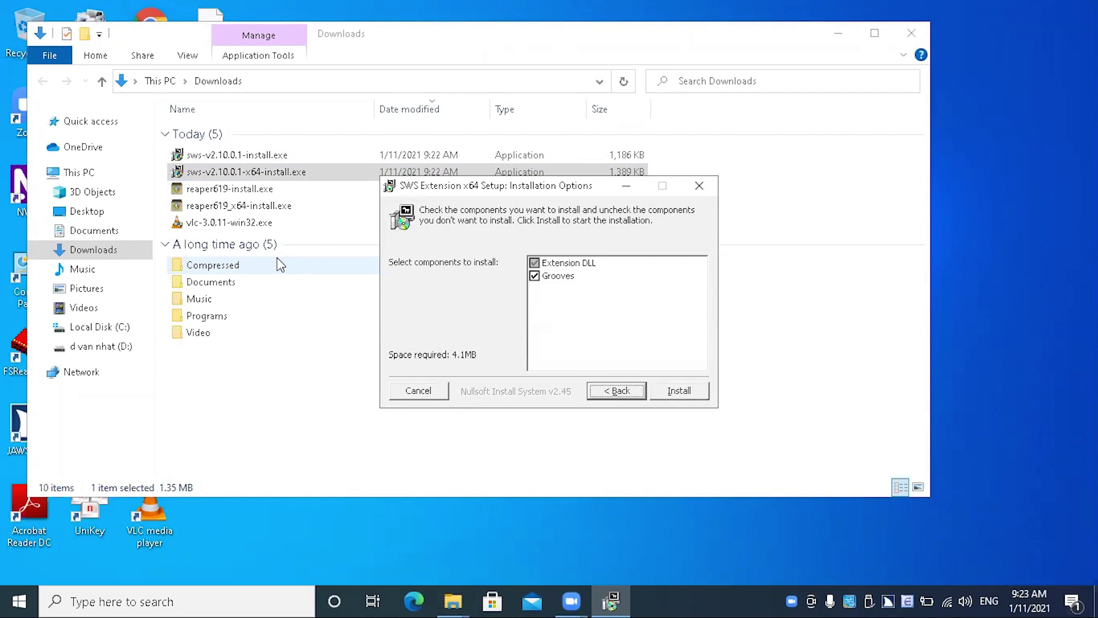
pyautogui.press('Tab')
pyautogui.press('Return')
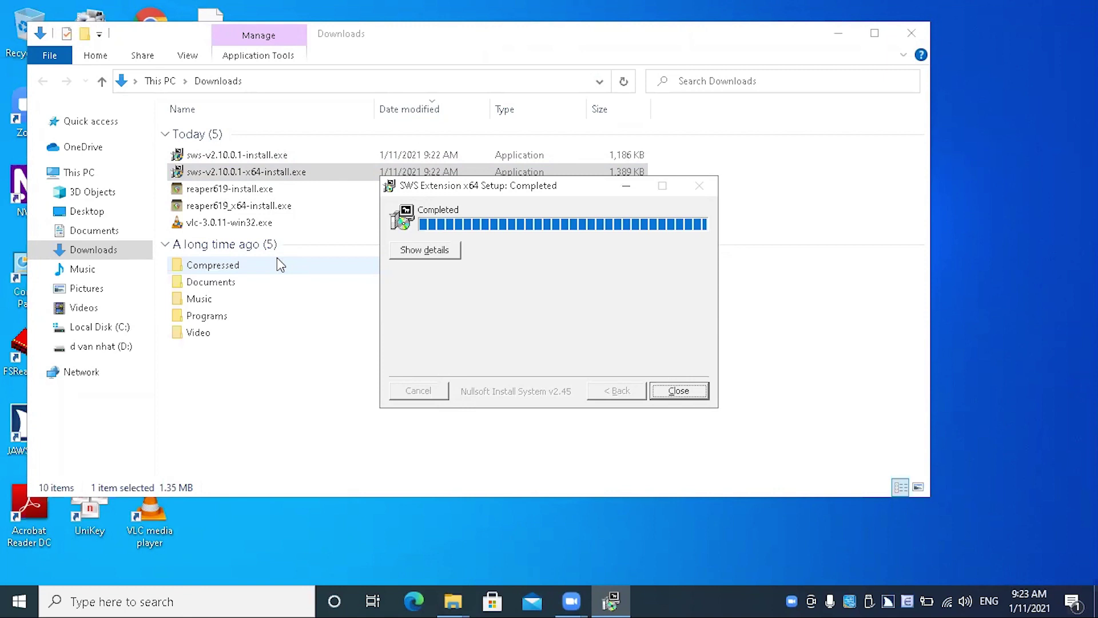
pyautogui.press('Return')
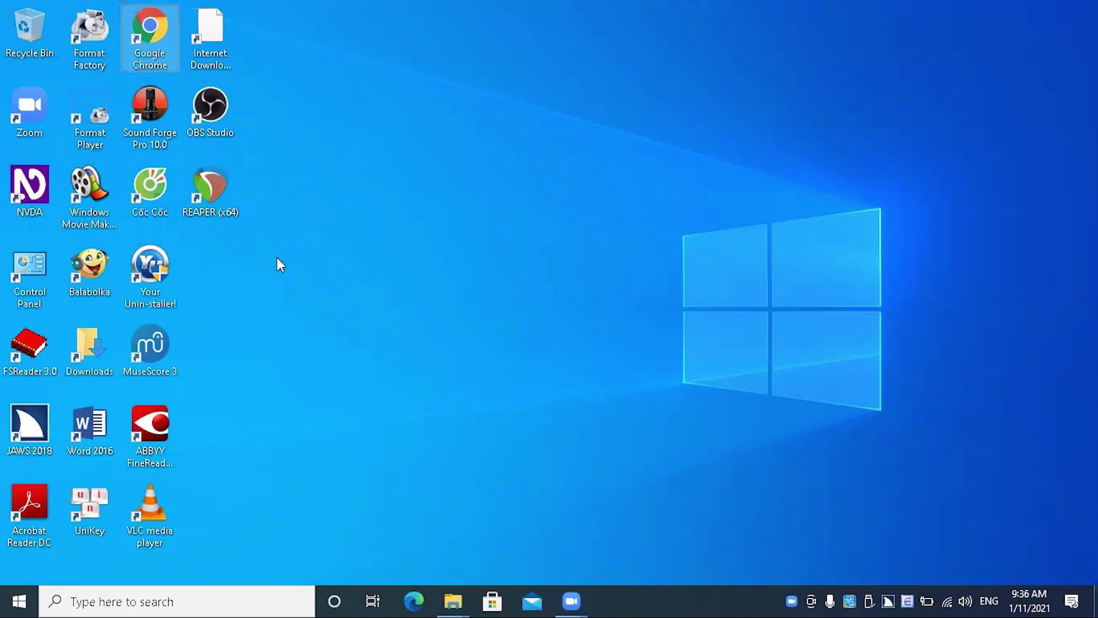
# Step: Open Google Chrome and search Google for "osara download"
pyautogui.press('Return')
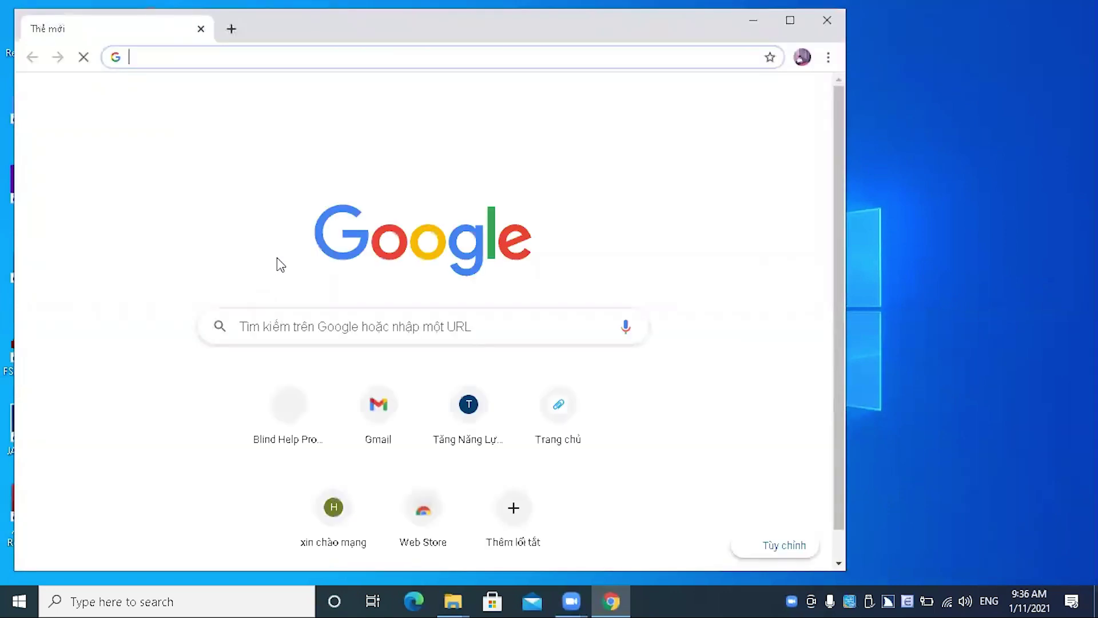
pyautogui.press('Down')
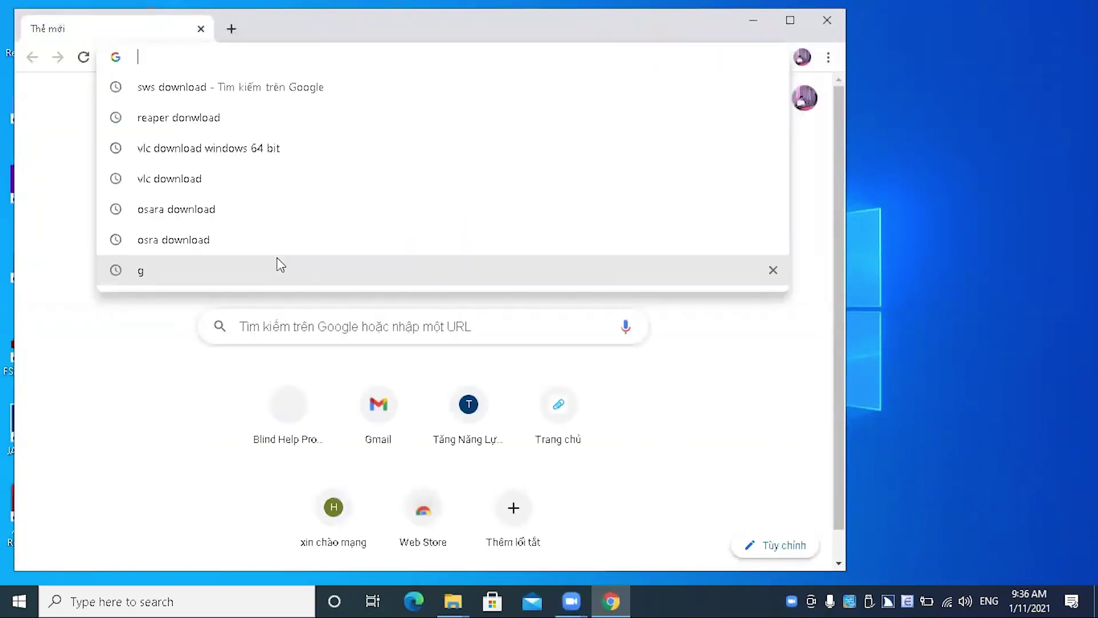
pyautogui.write('o')
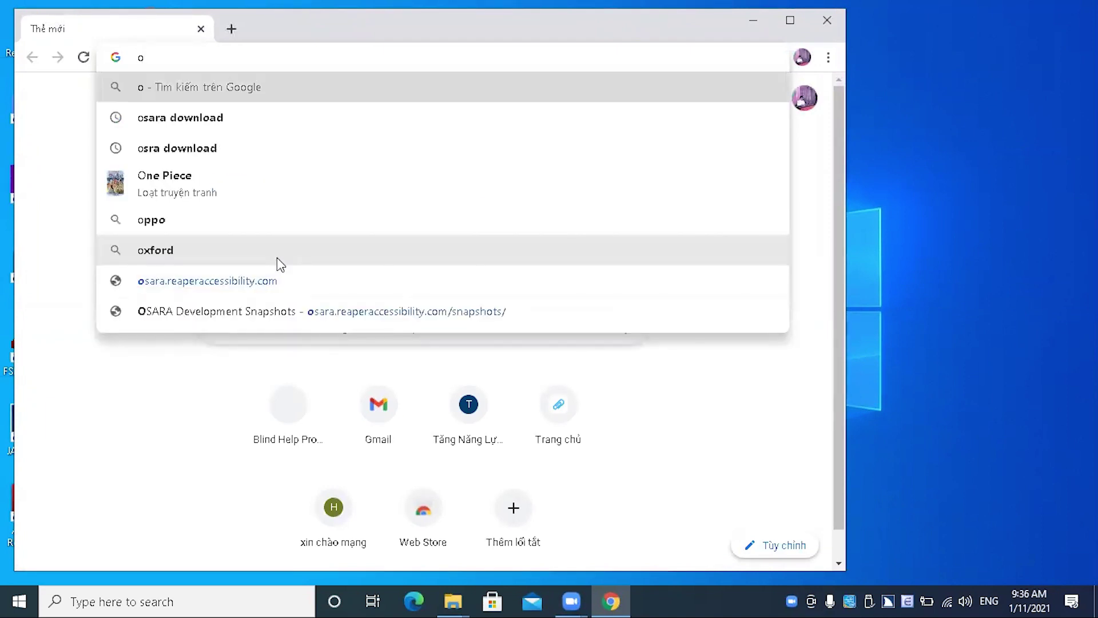
pyautogui.write('sa')
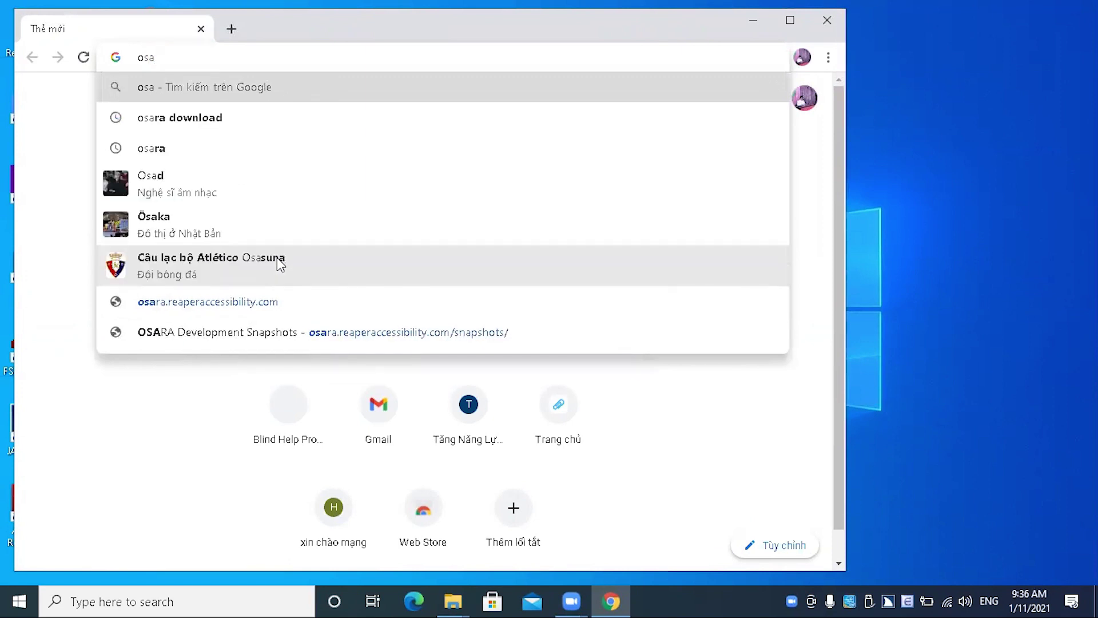
pyautogui.write('ra ')
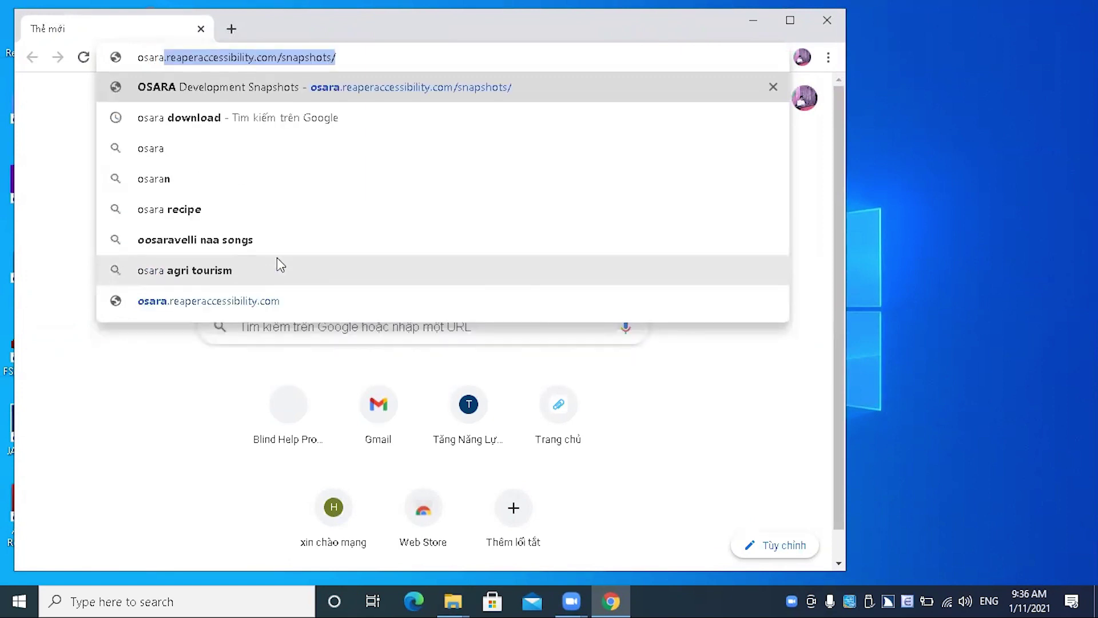
pyautogui.write('download')
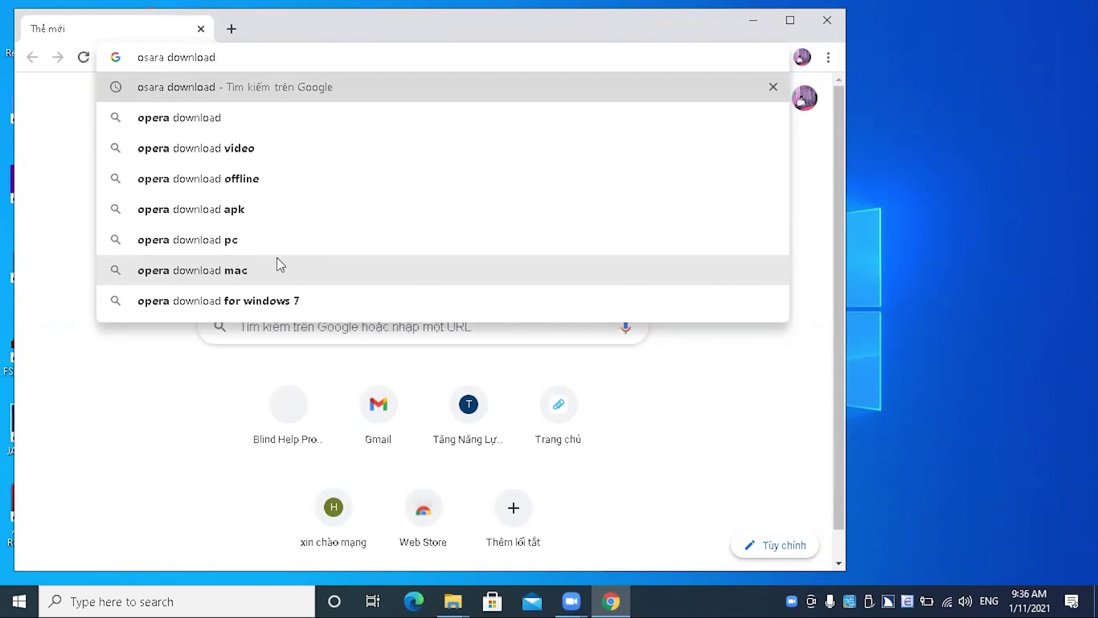
pyautogui.press('Return')
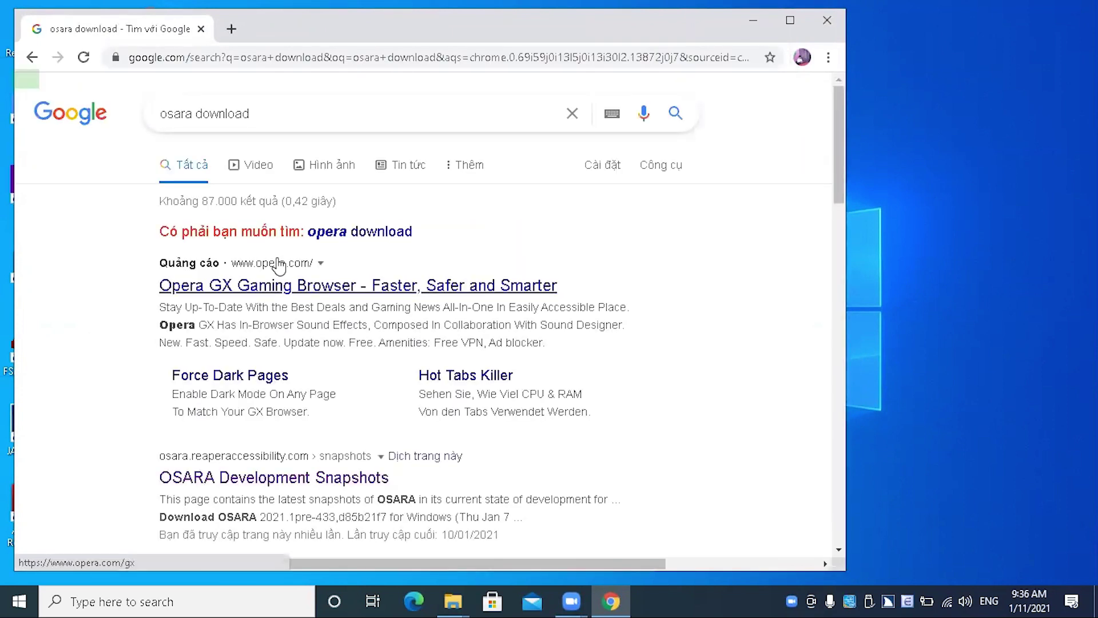
# Step: Open the OSARA Development Snapshots page on osara.reaperaccessibility.com from the search results
pyautogui.press('Down')
pyautogui.press('Down')
pyautogui.press('Down')
pyautogui.press('Down')
pyautogui.press('Down')
pyautogui.press('Down')
pyautogui.press('Down')
pyautogui.press('Down')
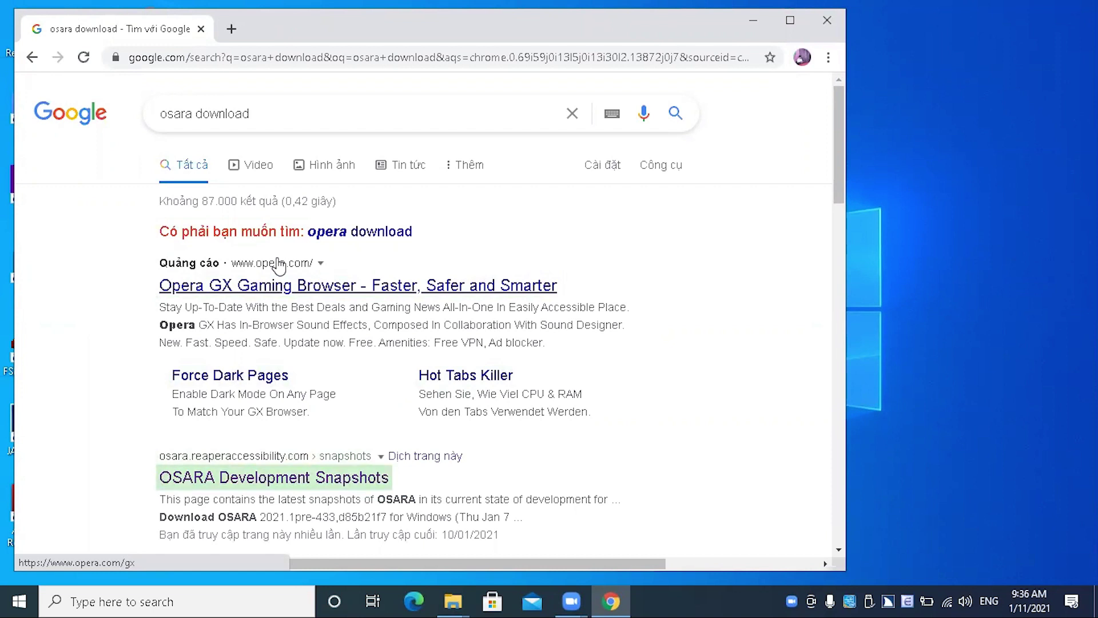
pyautogui.press('Up')
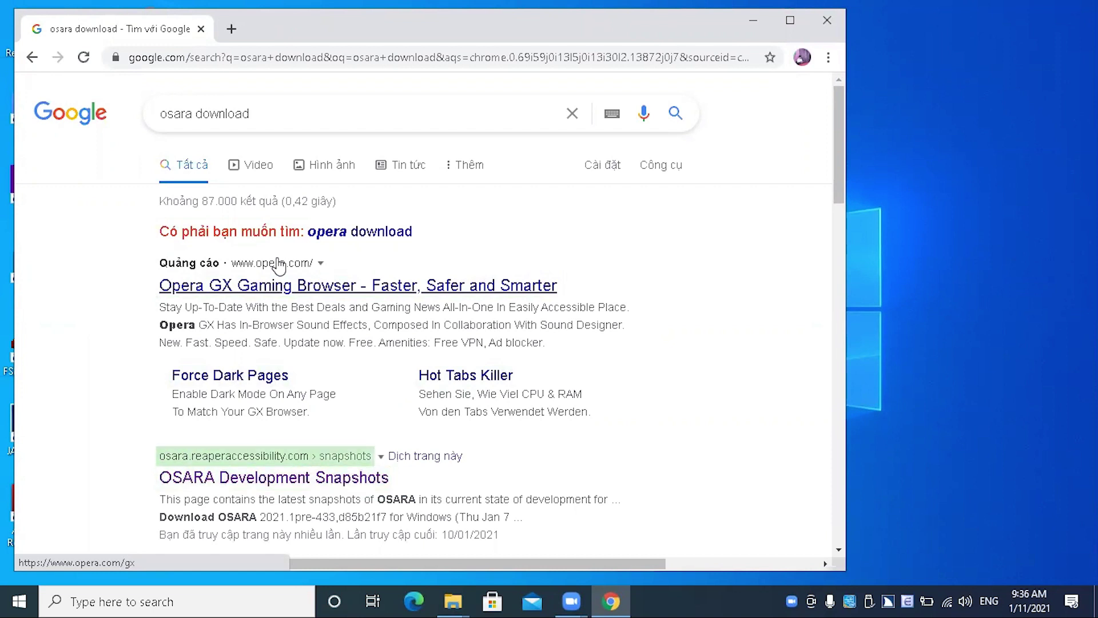
pyautogui.hotkey('ctrl', 'Right')
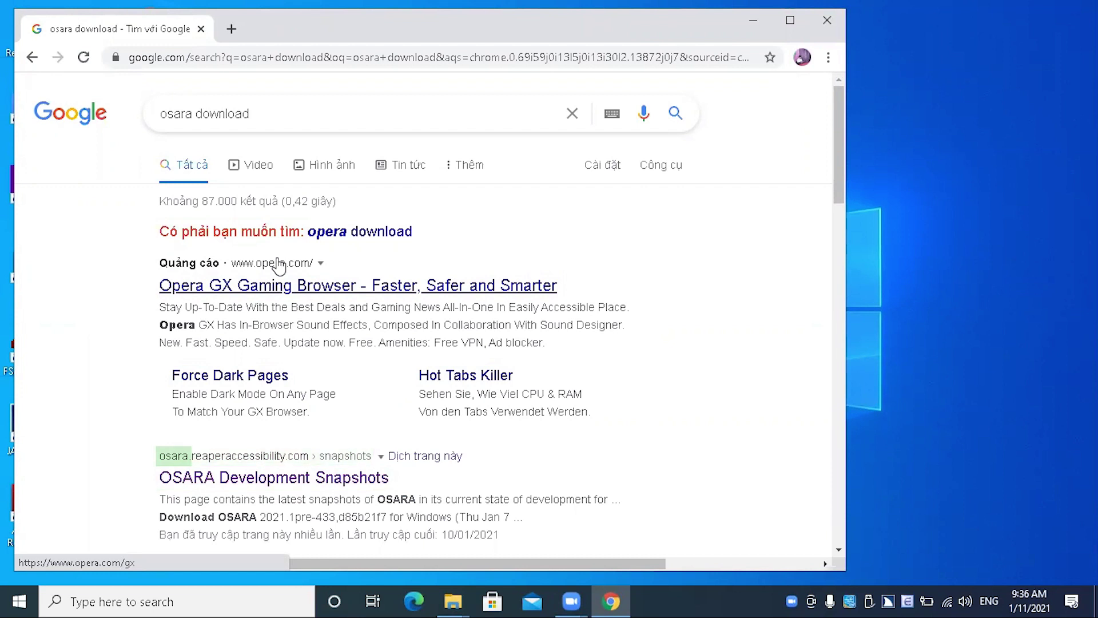
pyautogui.hotkey('ctrl', 'Right')
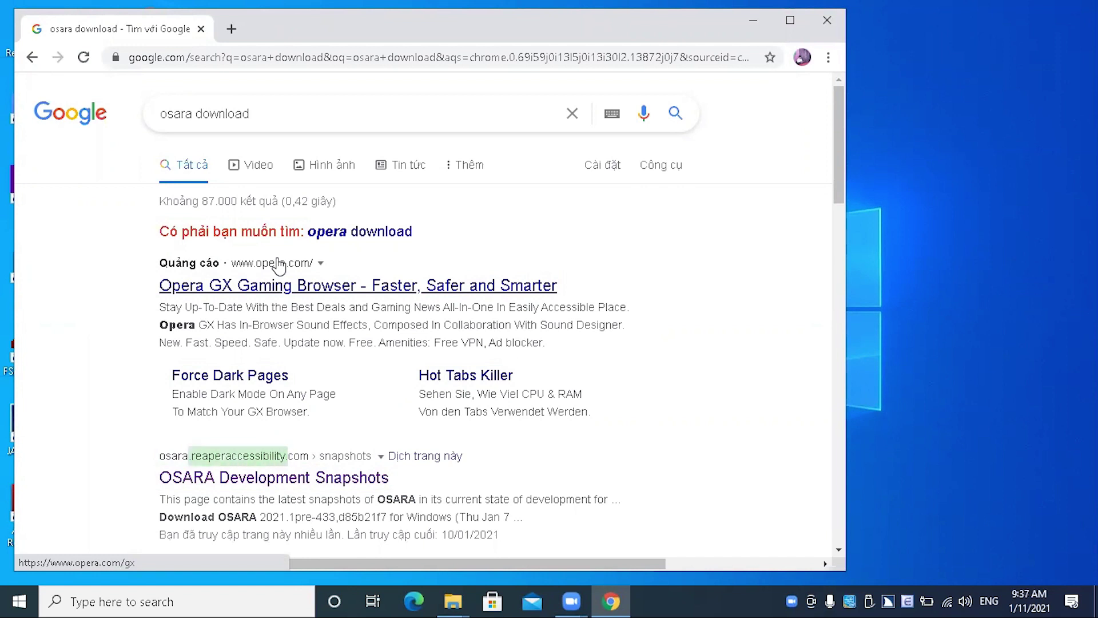
pyautogui.hotkey('ctrl', 'Right')
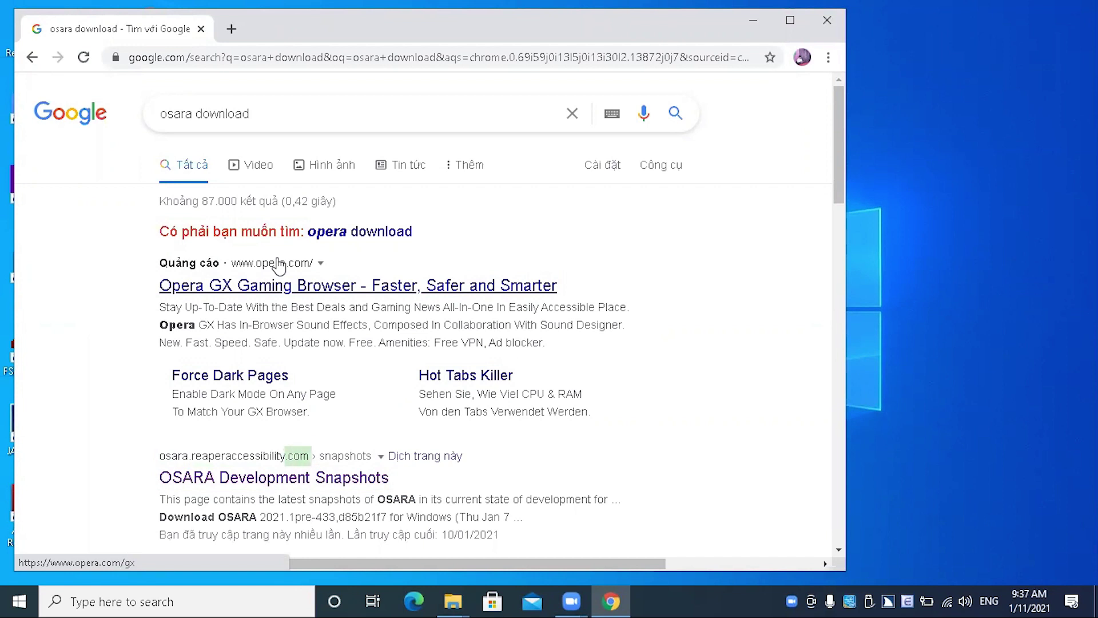
pyautogui.press('Down')
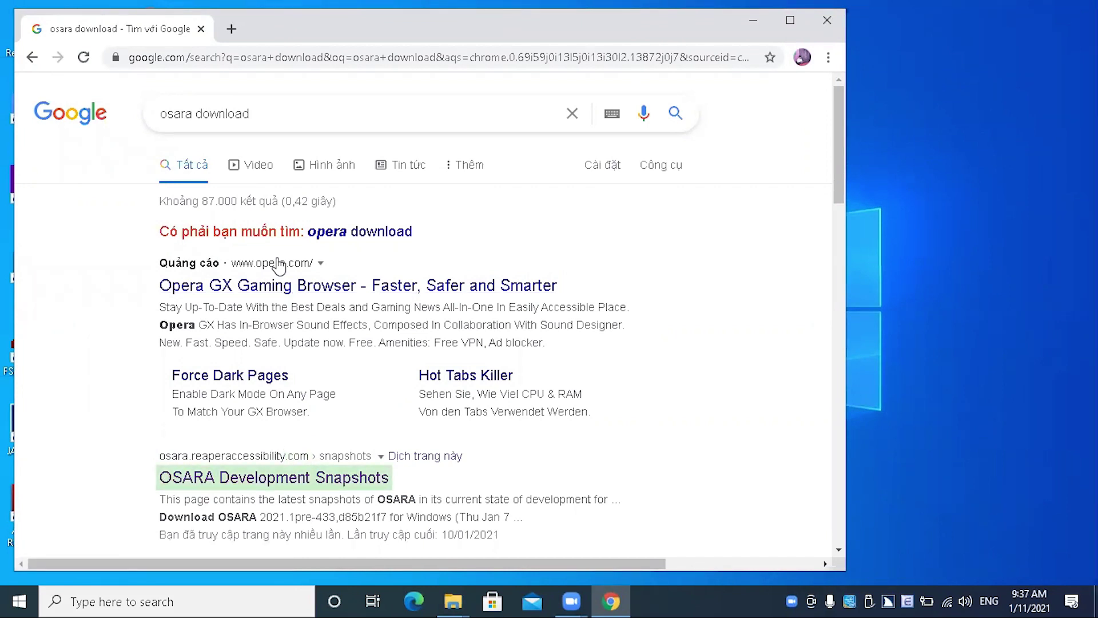
pyautogui.press('Return')
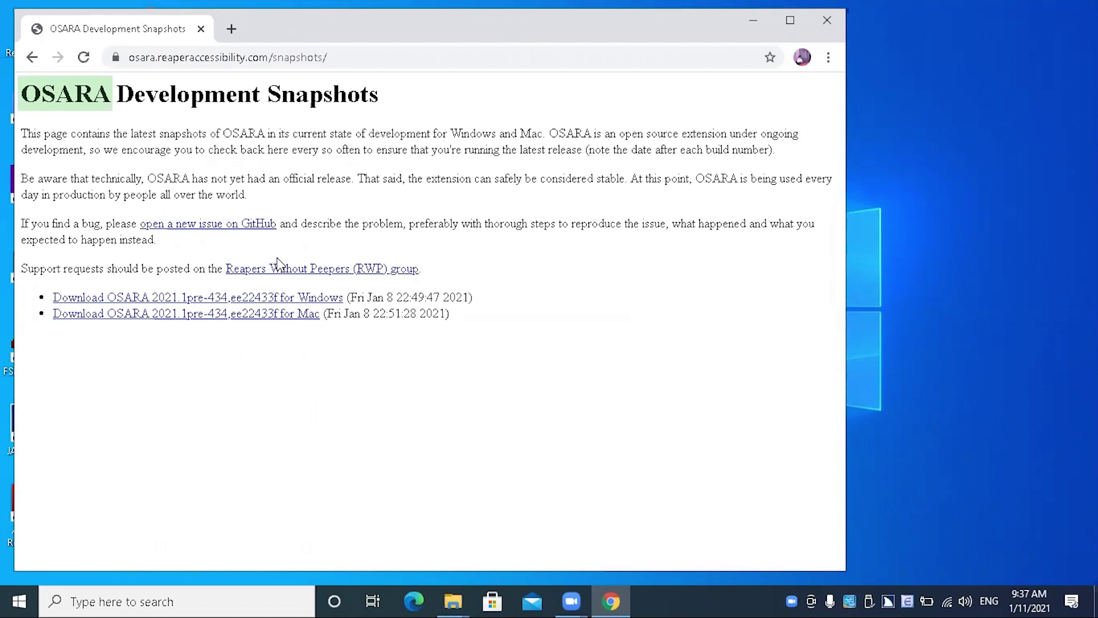
# Step: Read the OSARA Development Snapshots page from its heading down to the list of download links
pyautogui.press('h')
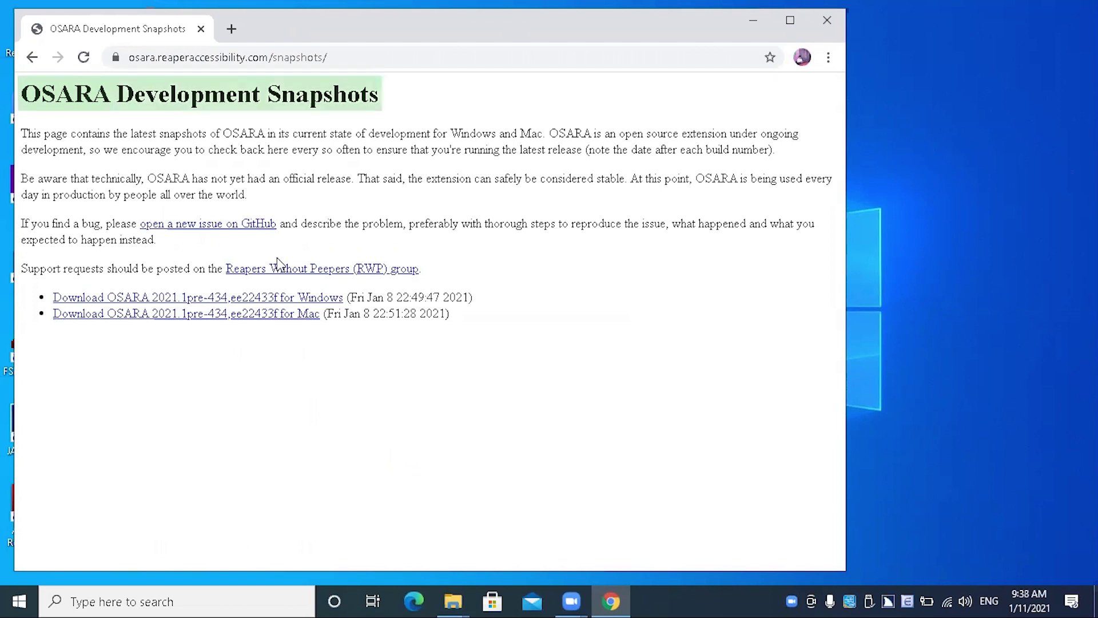
pyautogui.press('Down')
pyautogui.press('Down')
pyautogui.press('Down')
pyautogui.press('Down')
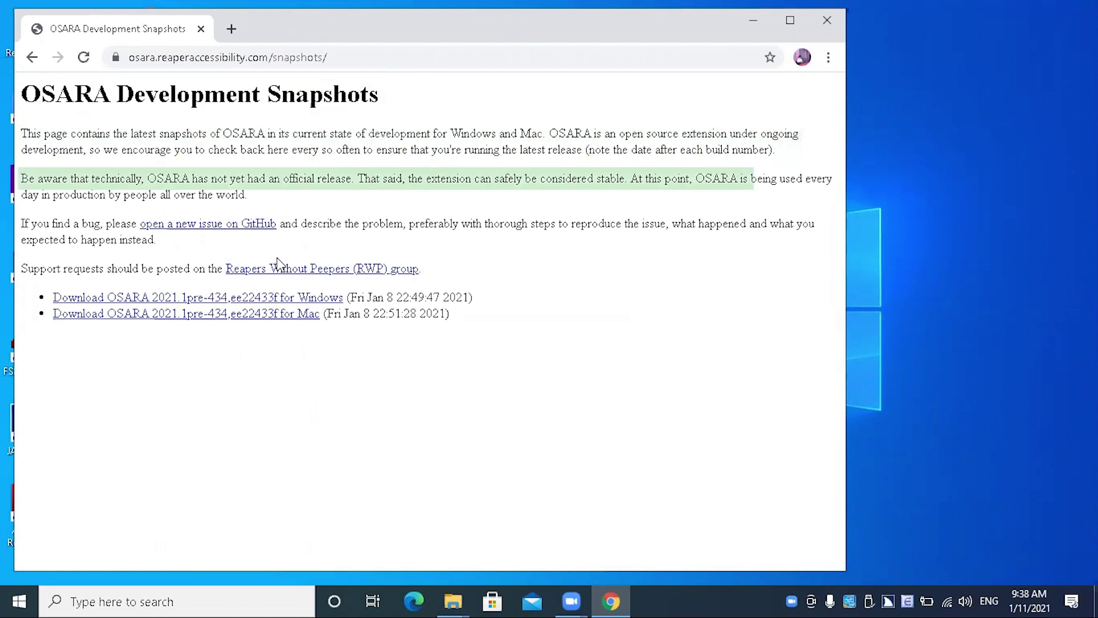
pyautogui.press('Down')
pyautogui.press('Down')
pyautogui.press('Down')
pyautogui.press('Down')
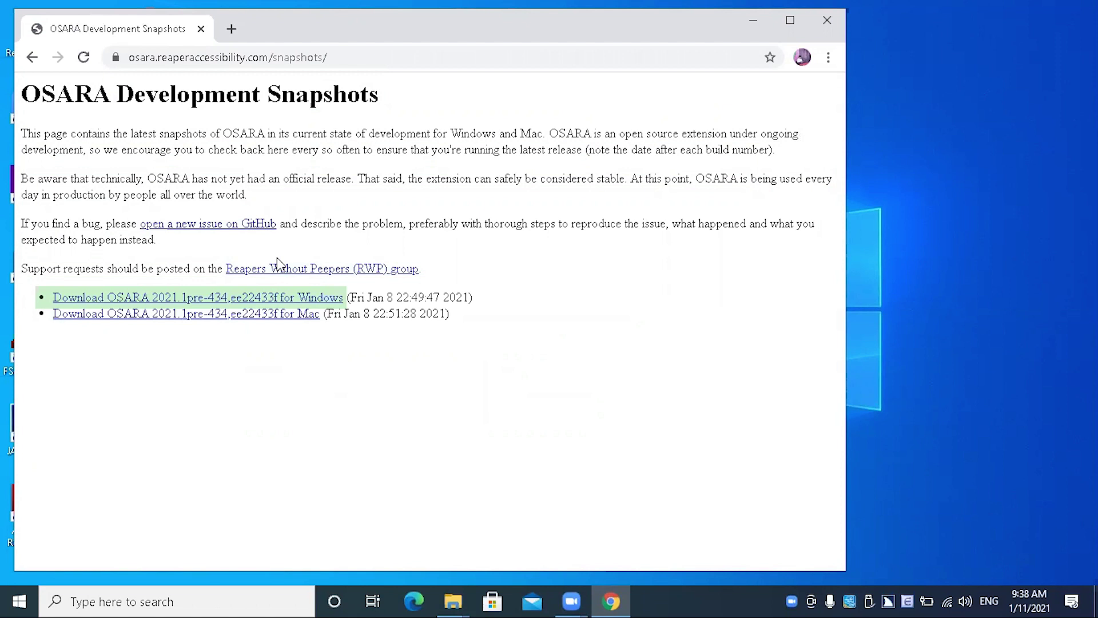
# Step: Download OSARA 2021.1pre-434,ee22433f for Windows from the snapshots page and close the browser
pyautogui.hotkey('ctrl', 'Home')
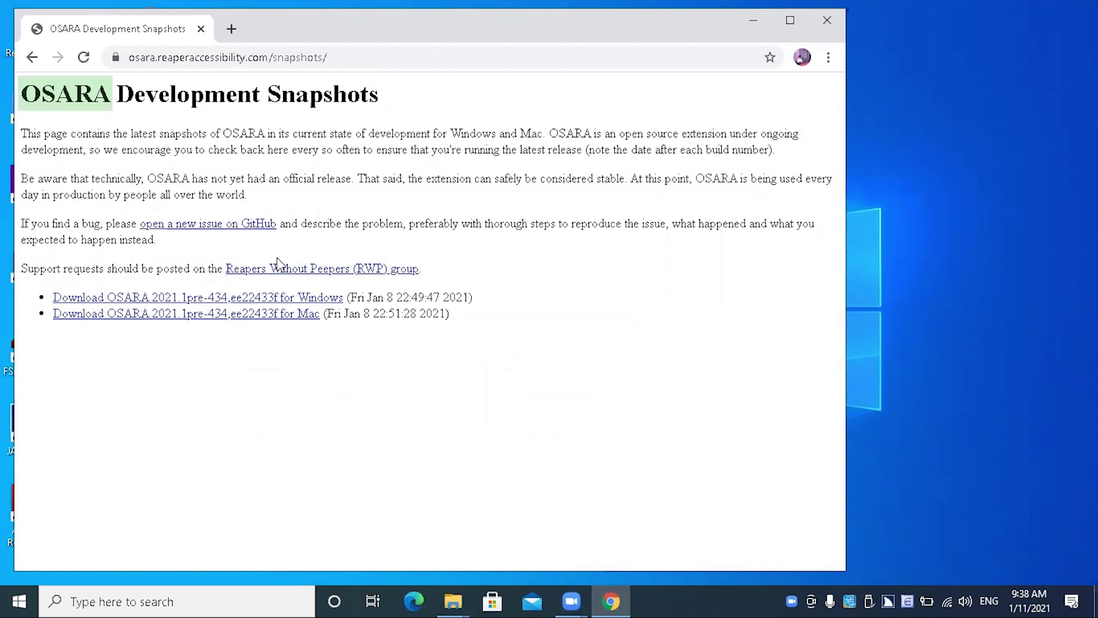
pyautogui.press('Tab')
pyautogui.press('Tab')
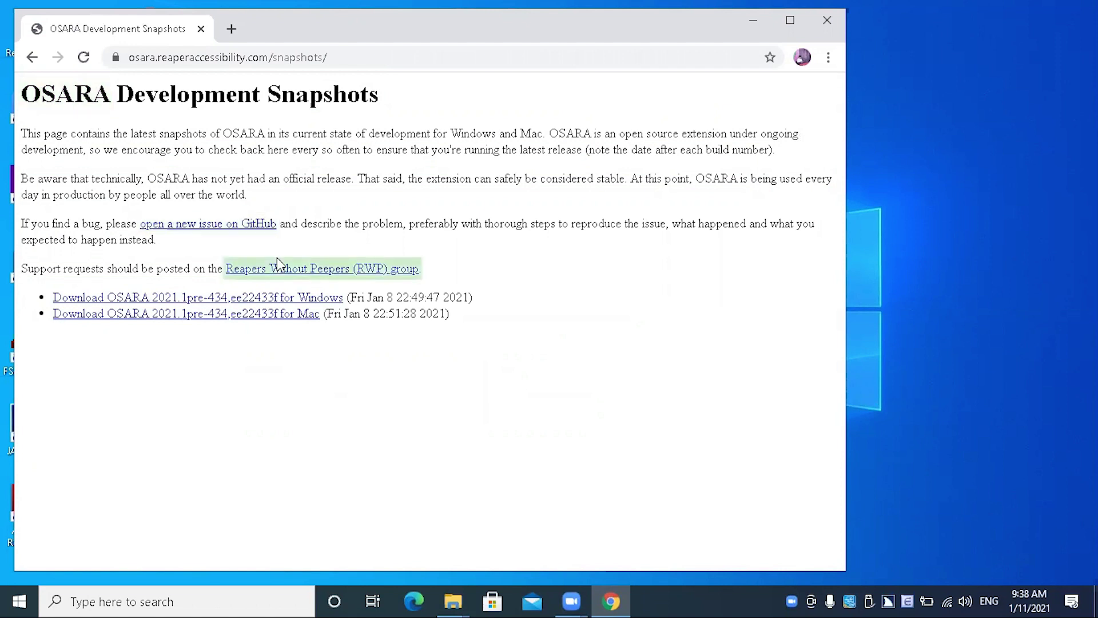
pyautogui.press('Tab')
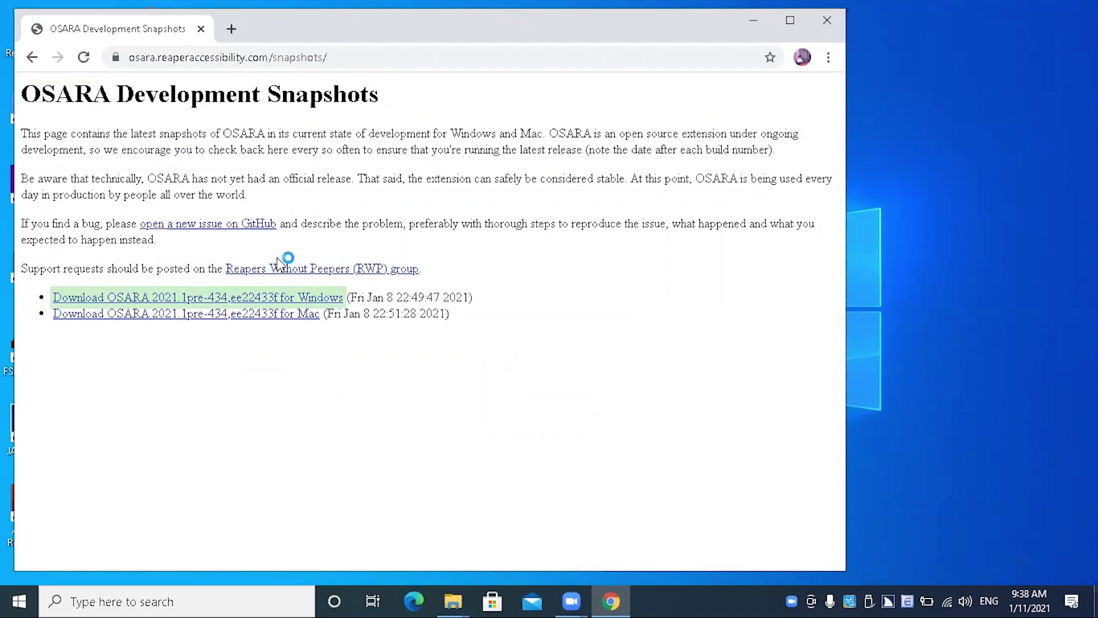
pyautogui.hotkey('ctrl', 'Home')
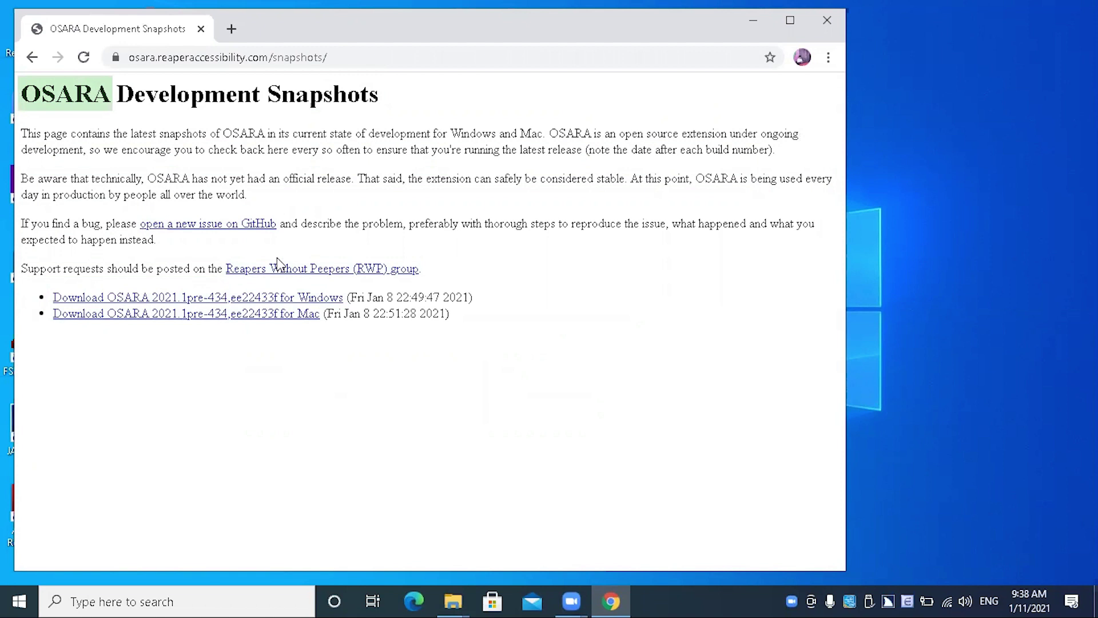
pyautogui.press('Tab')
pyautogui.press('Tab')
pyautogui.press('Tab')
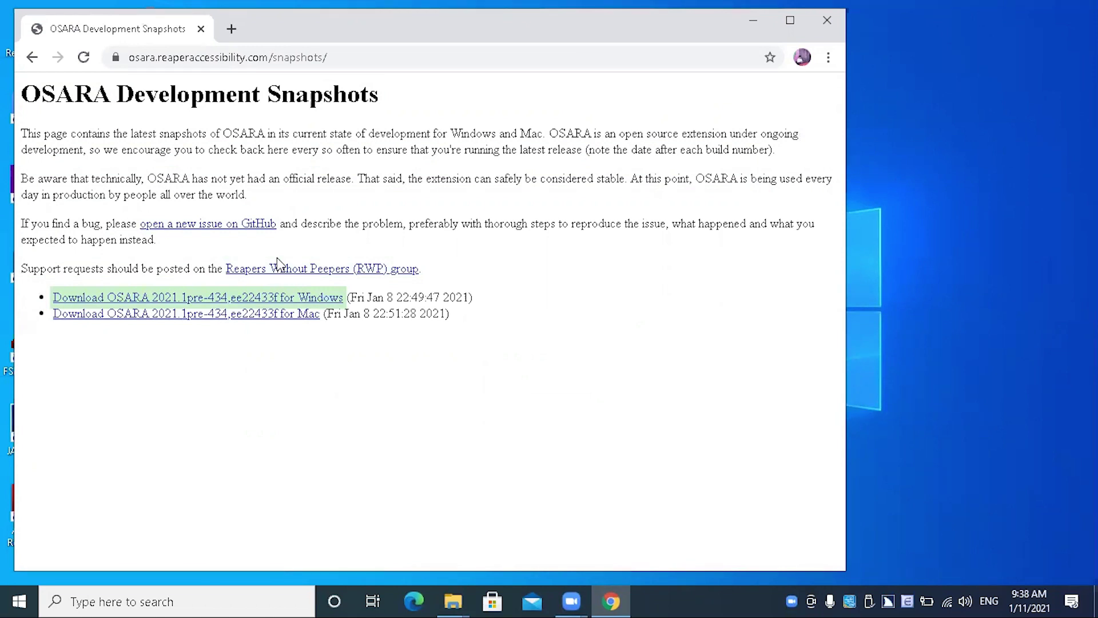
pyautogui.press('Return')
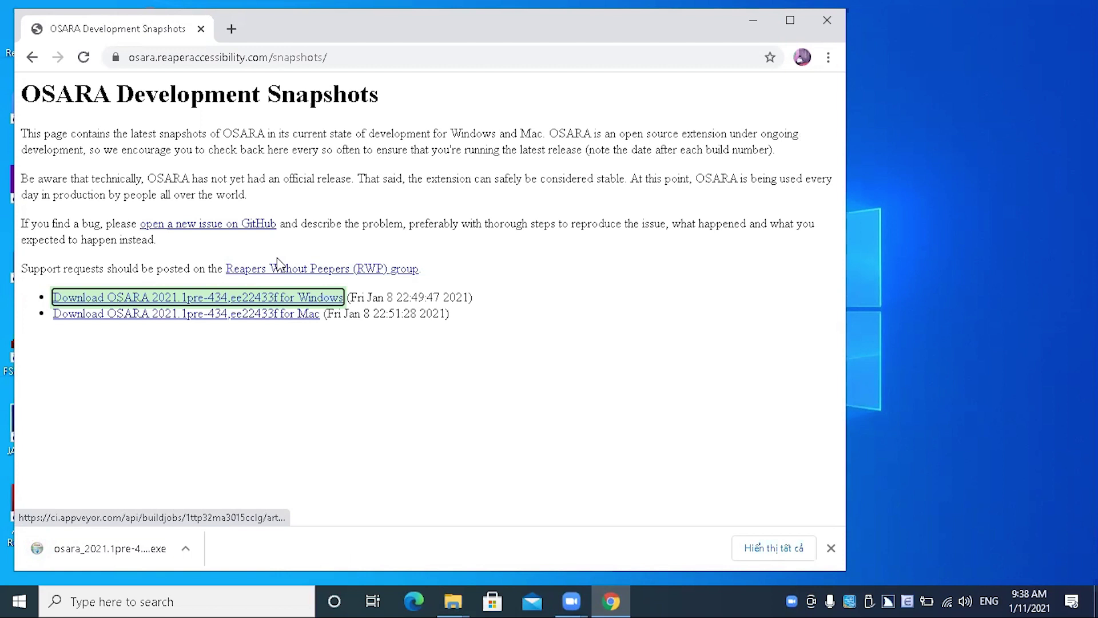
pyautogui.hotkey('alt', 'F4')
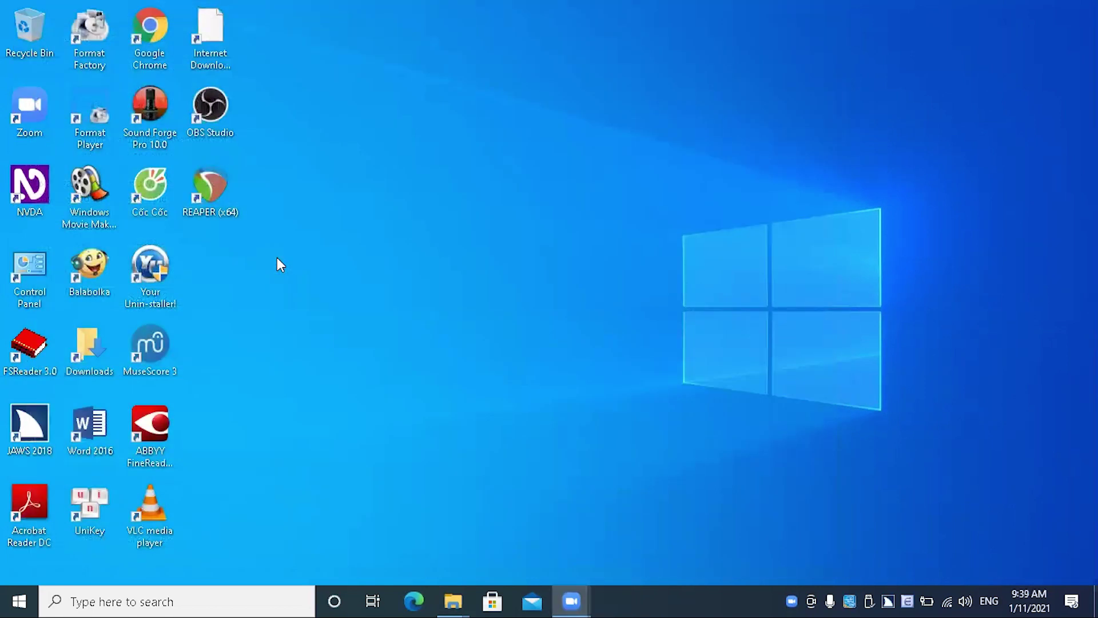
# Step: Refresh the desktop and open the Downloads folder from its desktop shortcut
pyautogui.press('F5')
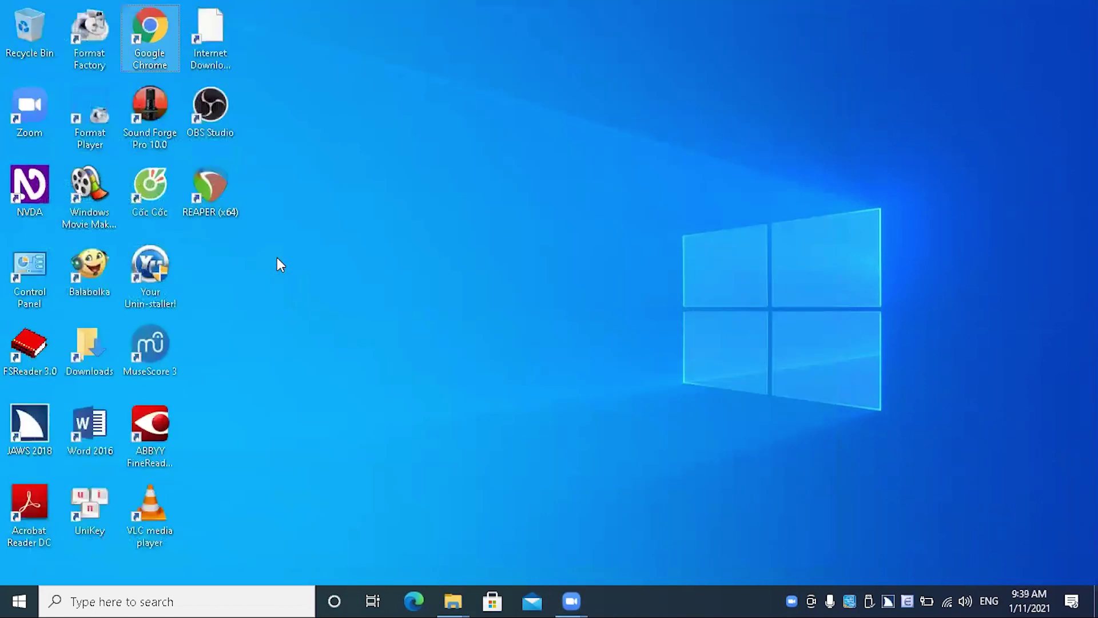
pyautogui.press('d')
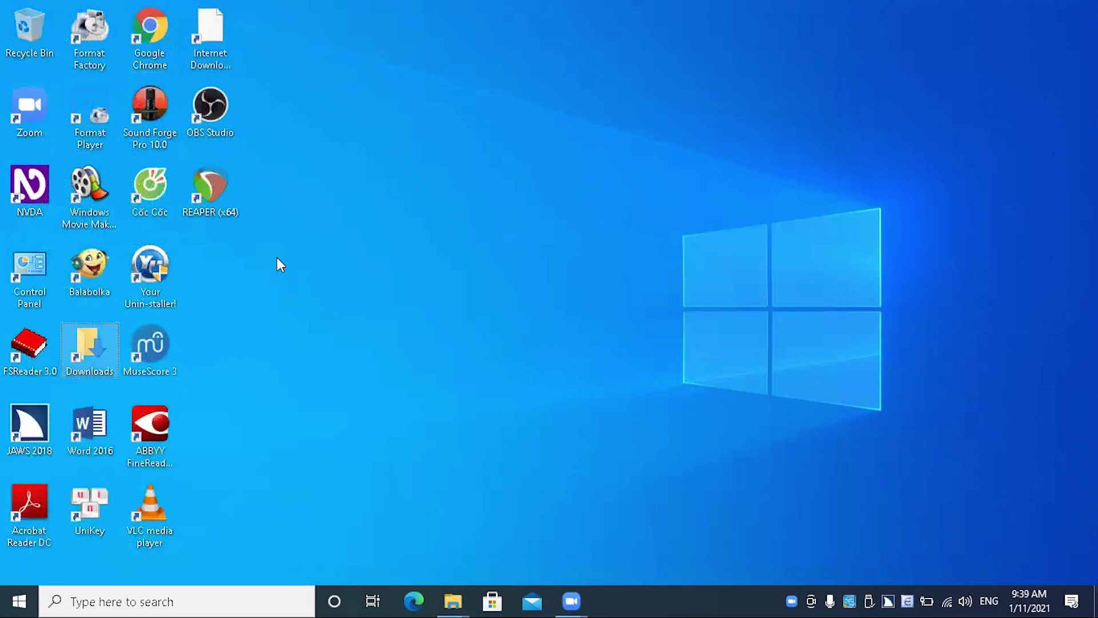
pyautogui.click(280, 264)
pyautogui.press('Return')
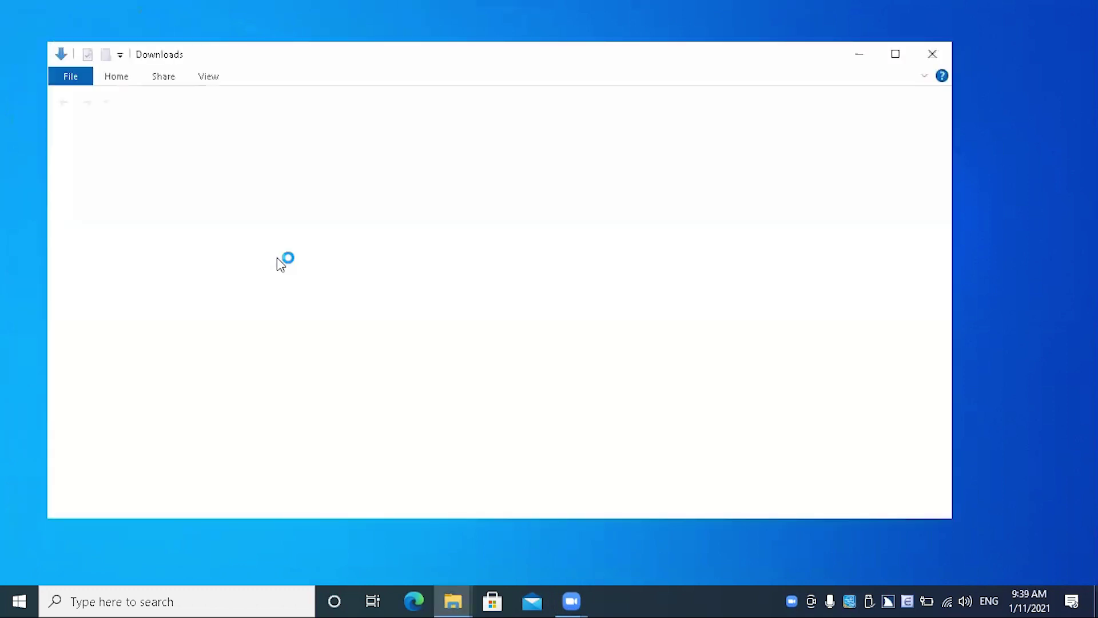
# Step: Run osara_2021.1pre-434,ee22433f.exe and allow it past Microsoft Defender SmartScreen
pyautogui.press('s')
pyautogui.press('Up')
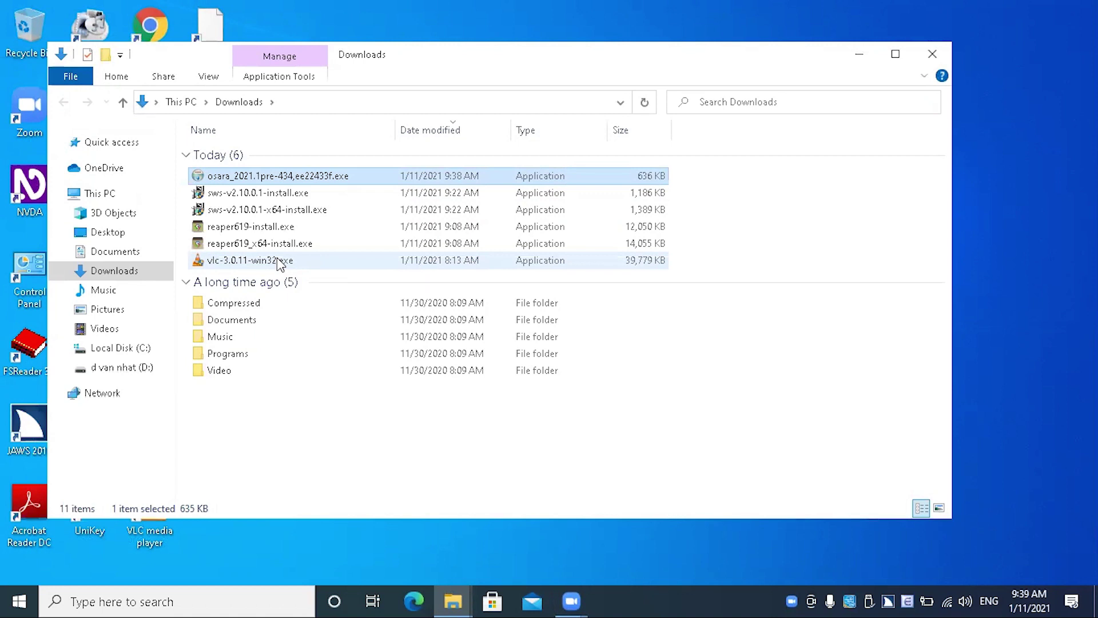
pyautogui.press('Return')
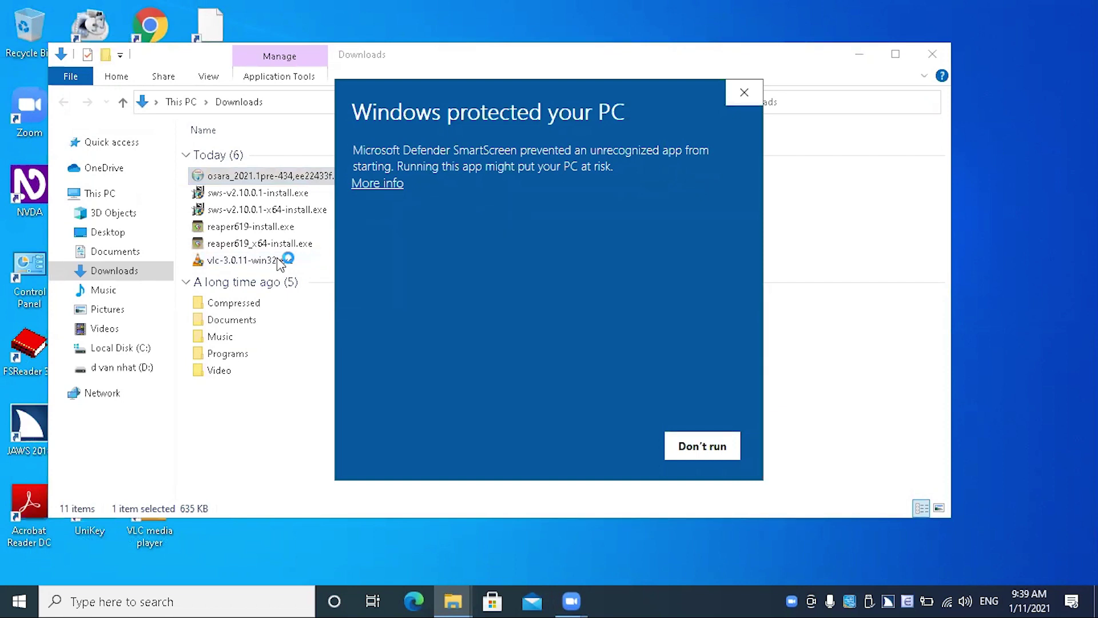
pyautogui.press('Tab')
pyautogui.press('Return')
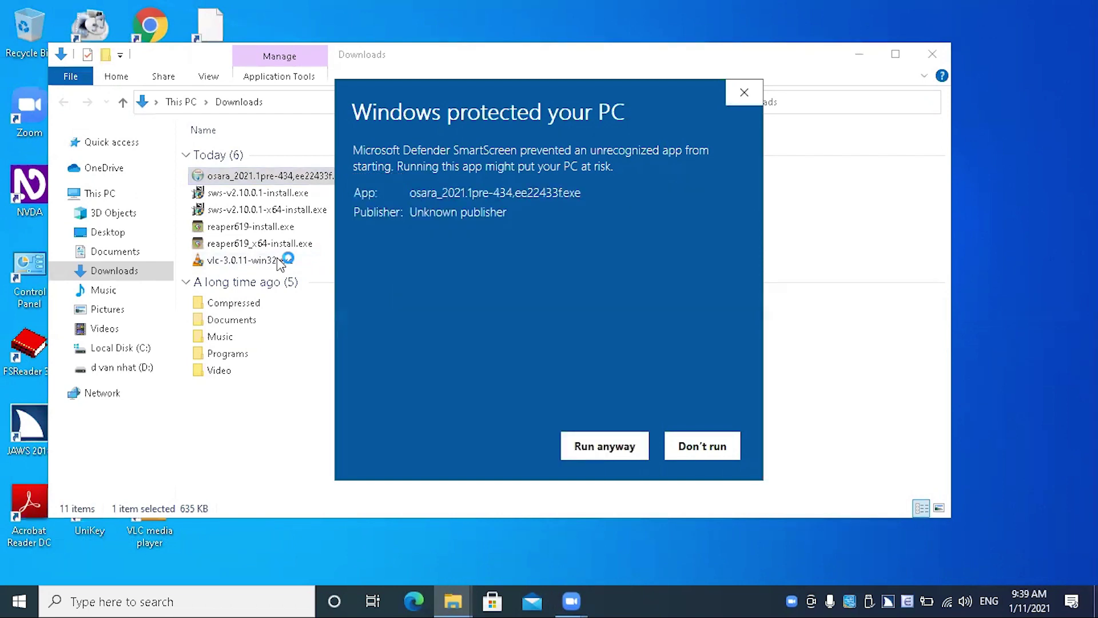
pyautogui.press('Tab')
pyautogui.press('Return')
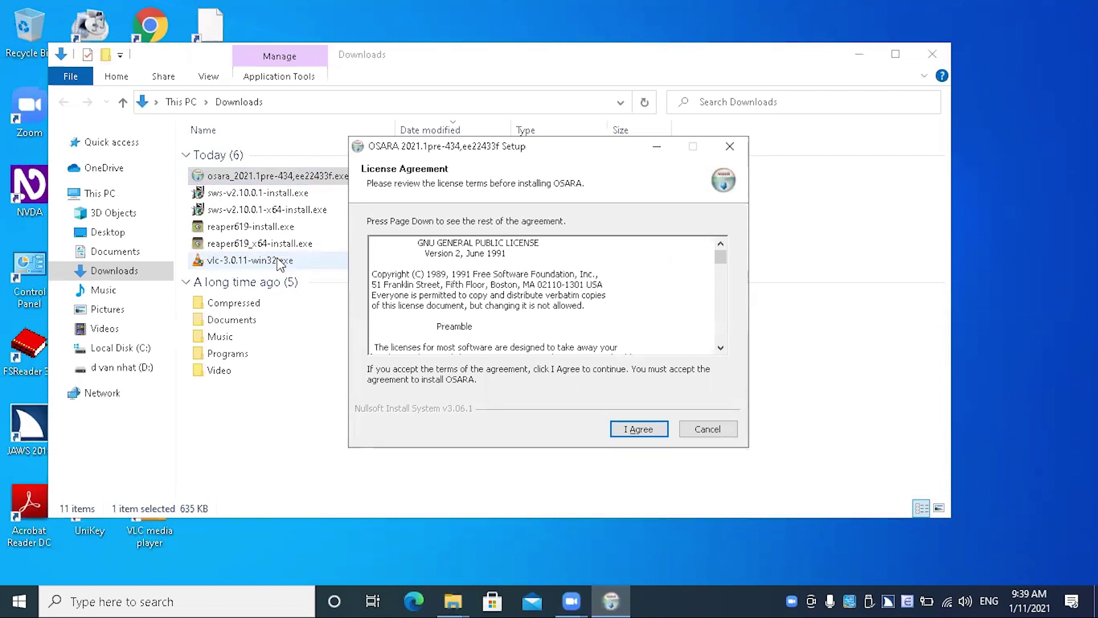
# Step: Accept the OSARA license agreement and continue with the standard installation of REAPER as the target
pyautogui.press('Tab')
pyautogui.press('Return')
pyautogui.press('Tab')
pyautogui.press('Tab')
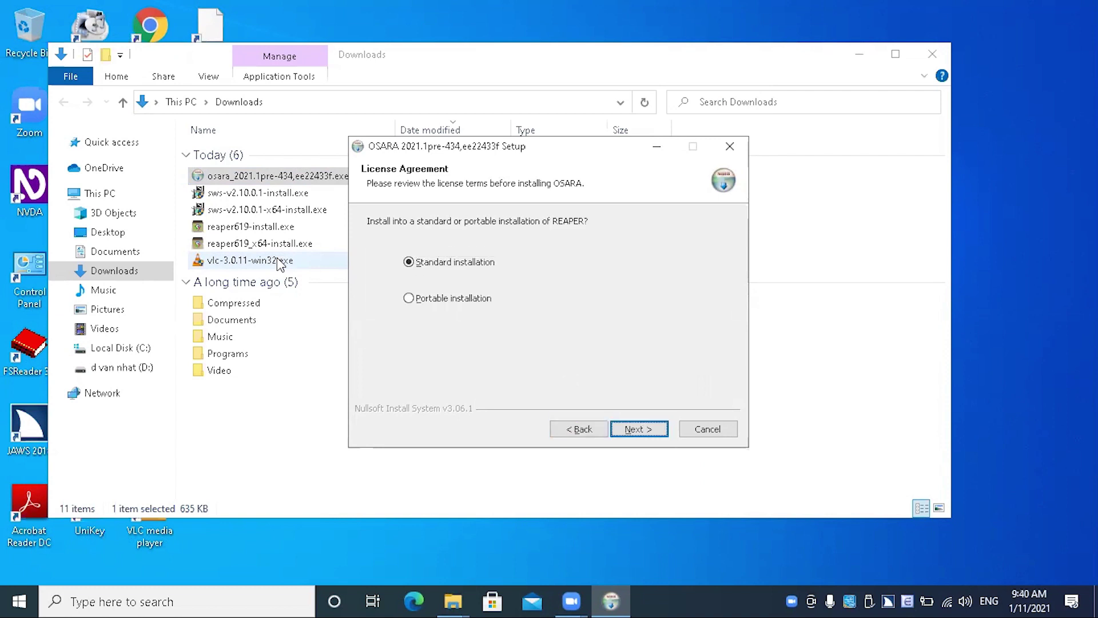
pyautogui.press('Return')
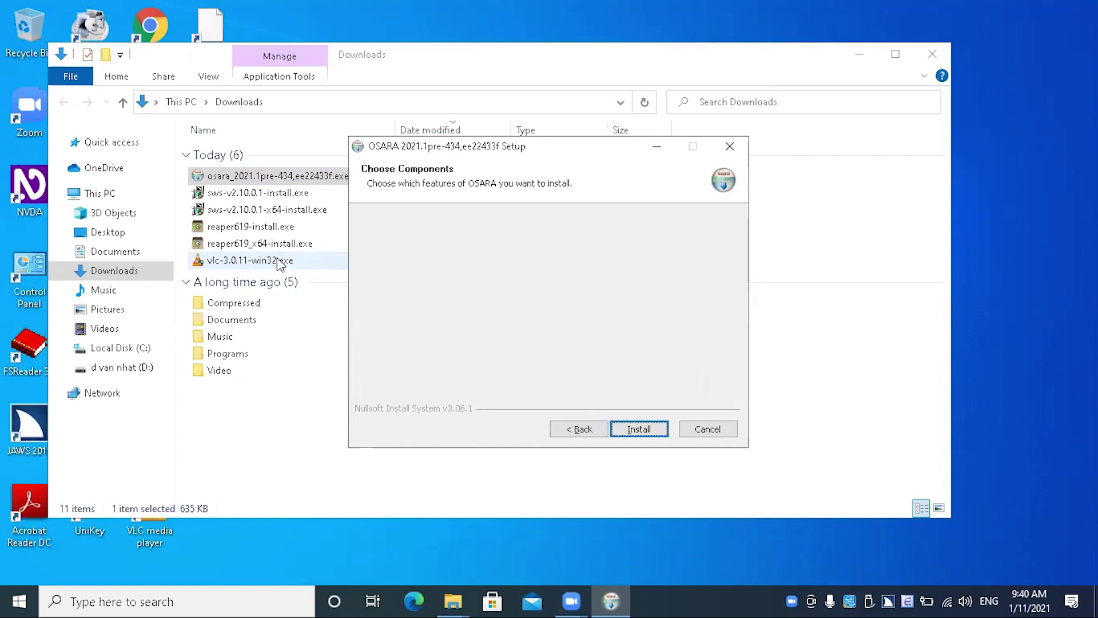
# Step: Install OSARA with the OSARA plug-in and the key map replacement components, and close the finished setup
pyautogui.press('Tab')
pyautogui.press('Tab')
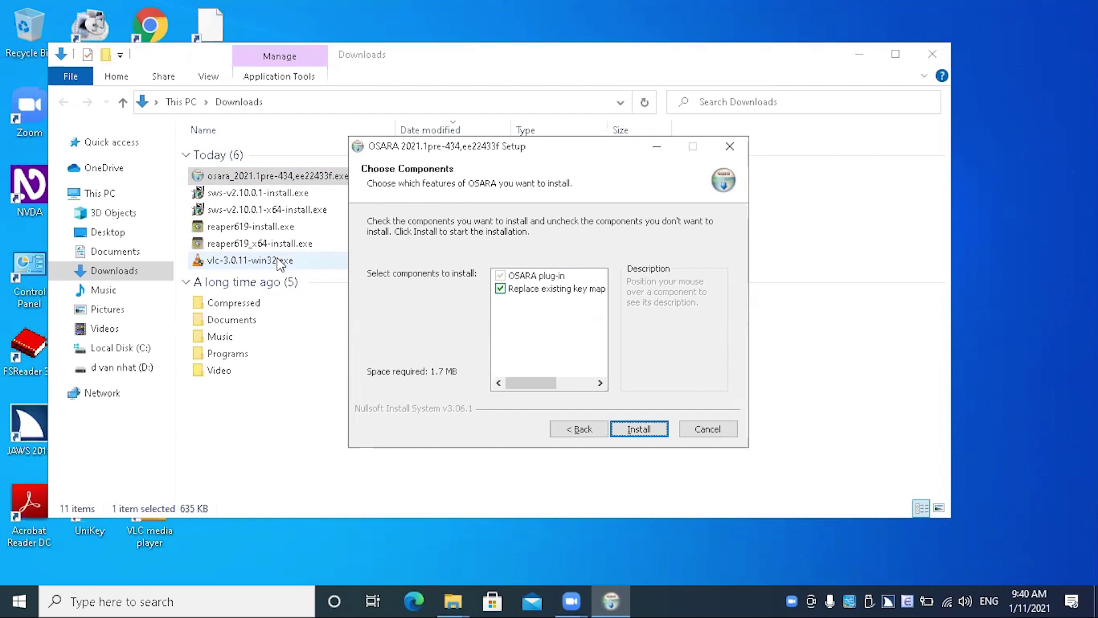
pyautogui.press('Return')
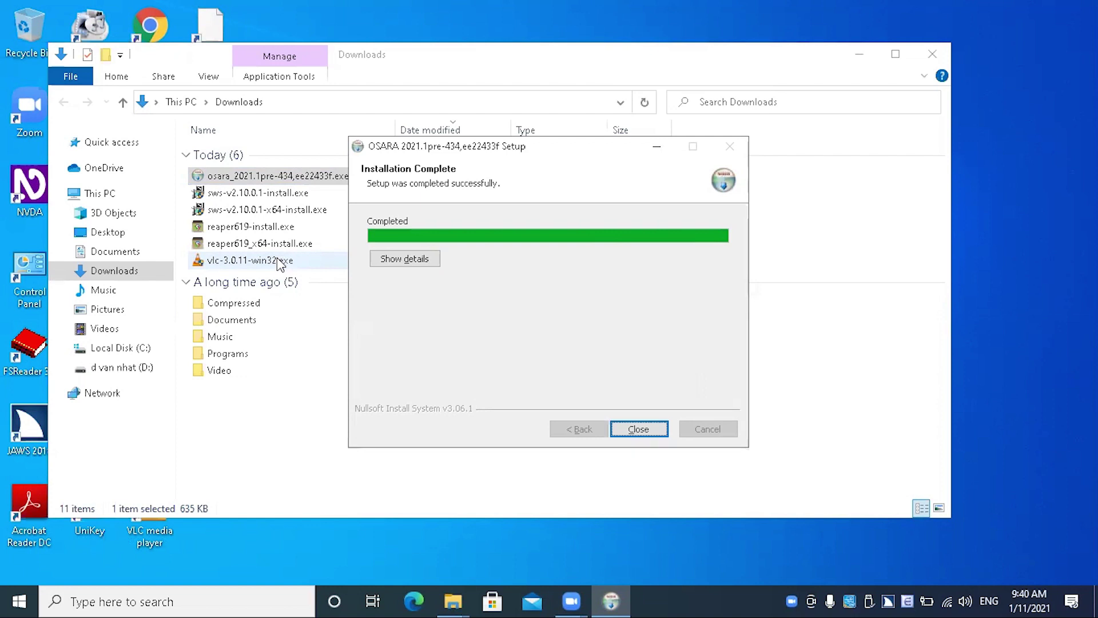
pyautogui.press('Return')
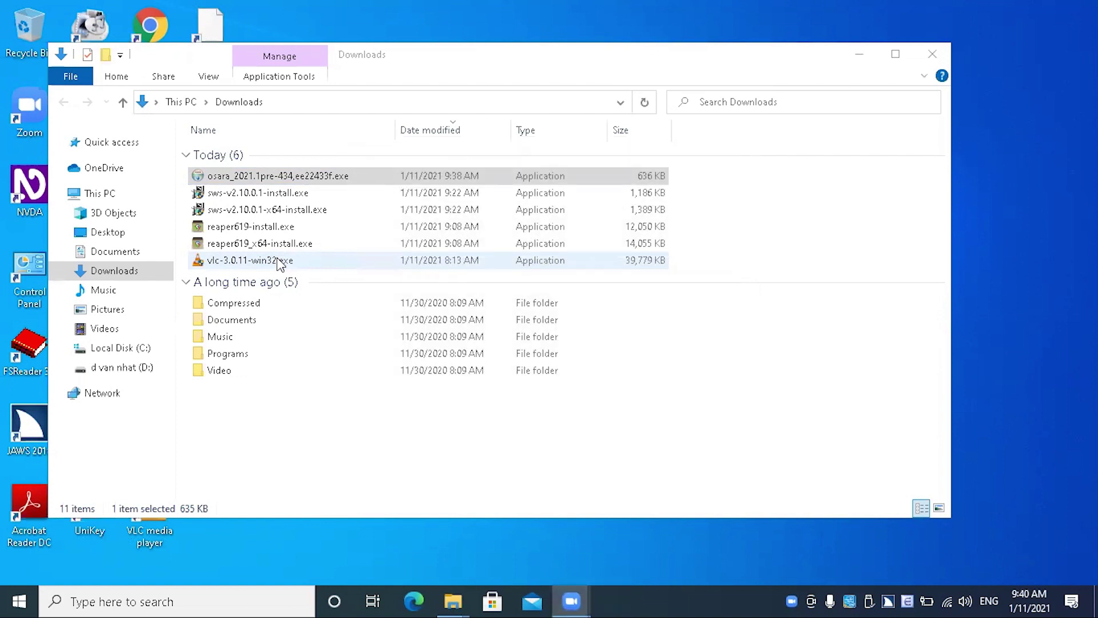